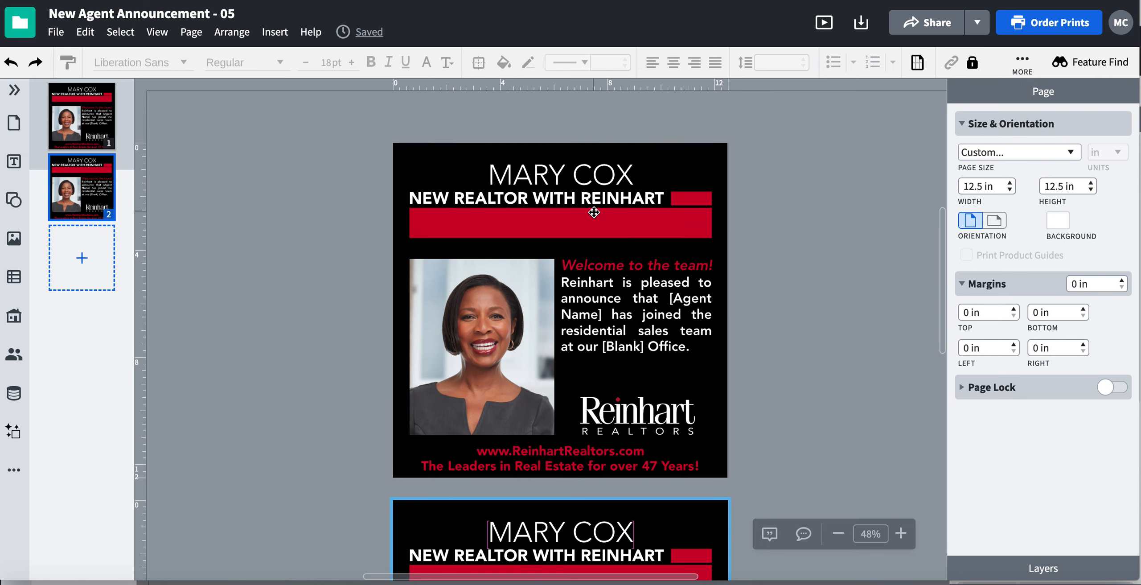
Examine the formatting options of the red bar and the agent photo on page 1
click(650, 226)
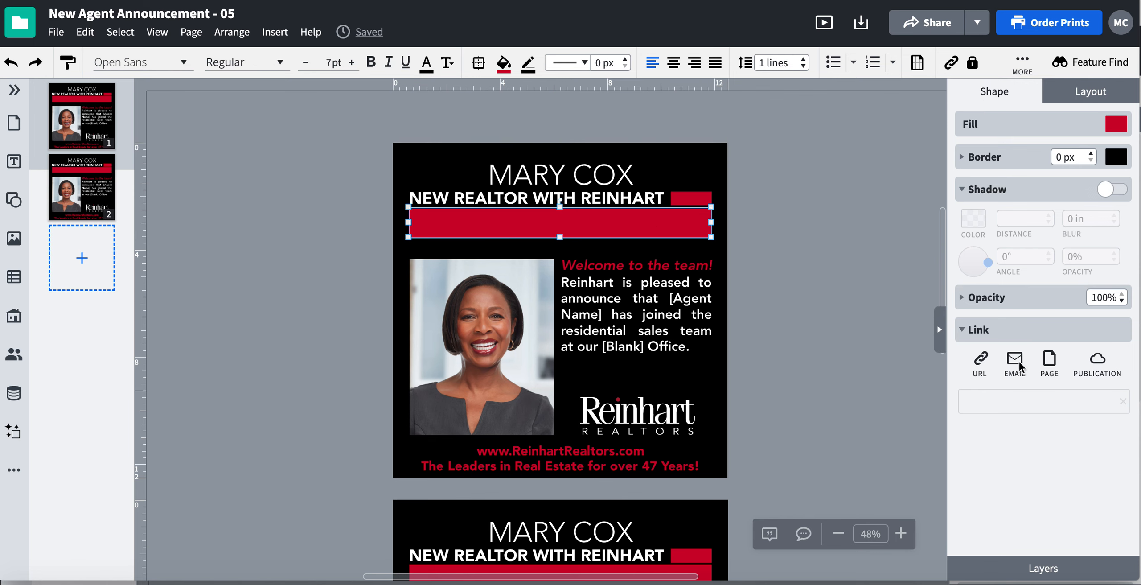
click(473, 321)
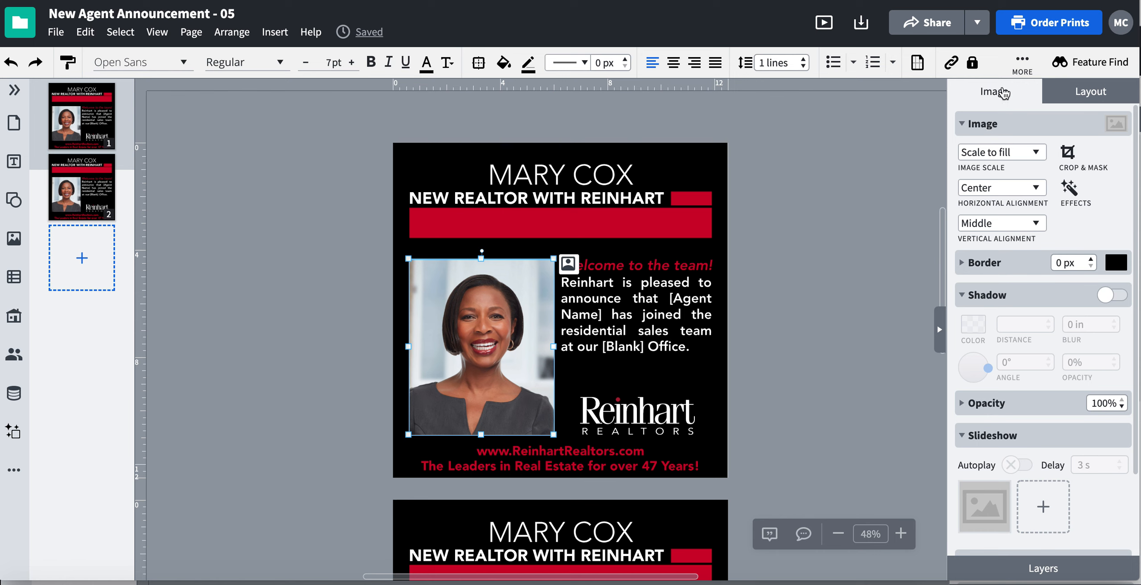
click(841, 226)
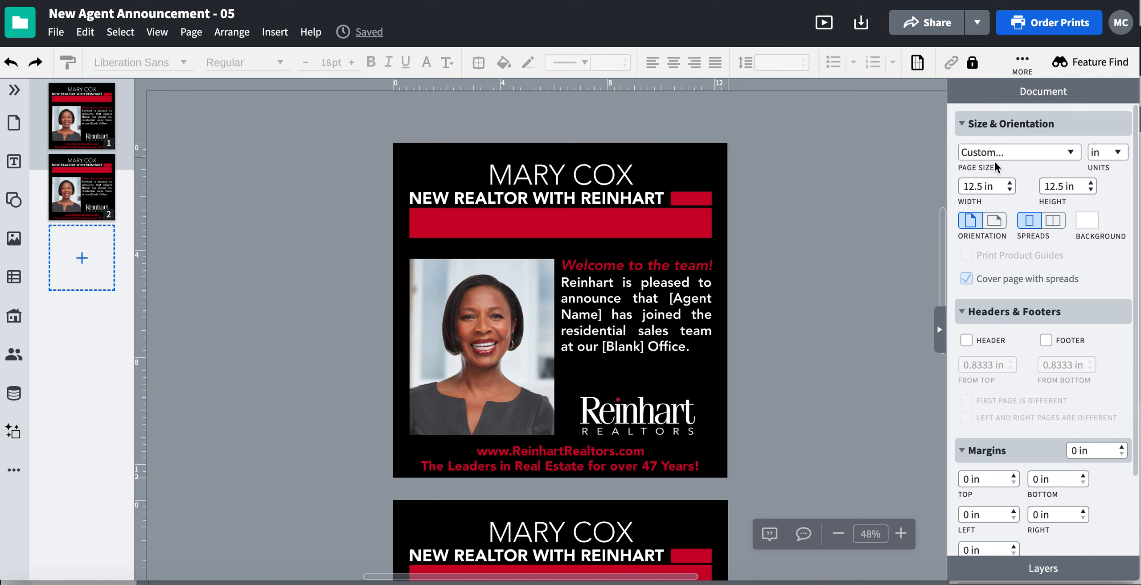
Review the document's page size presets and measurement unit options
click(1021, 154)
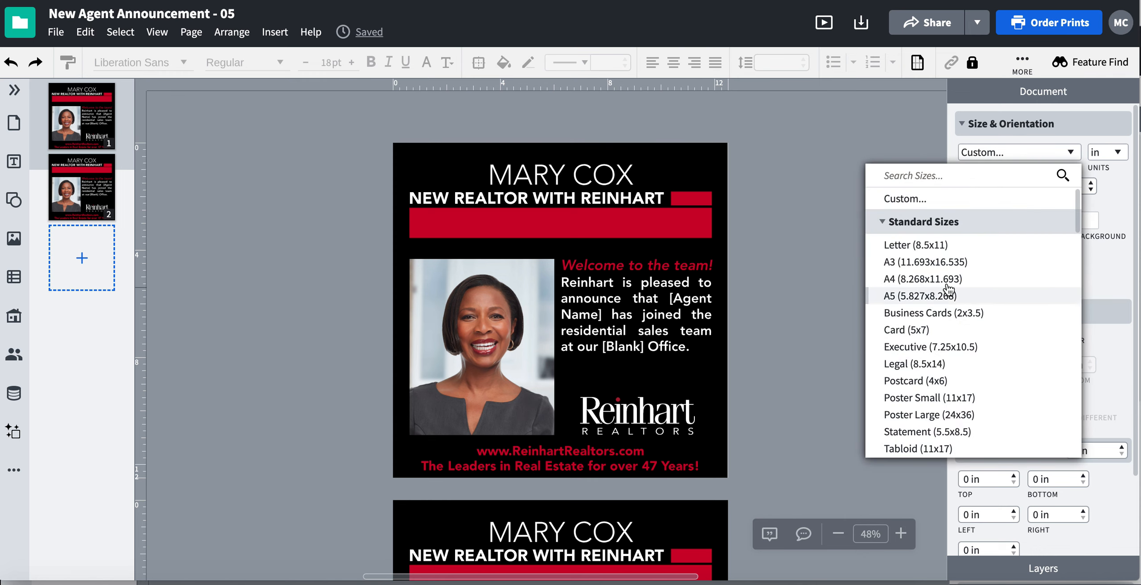
click(1097, 262)
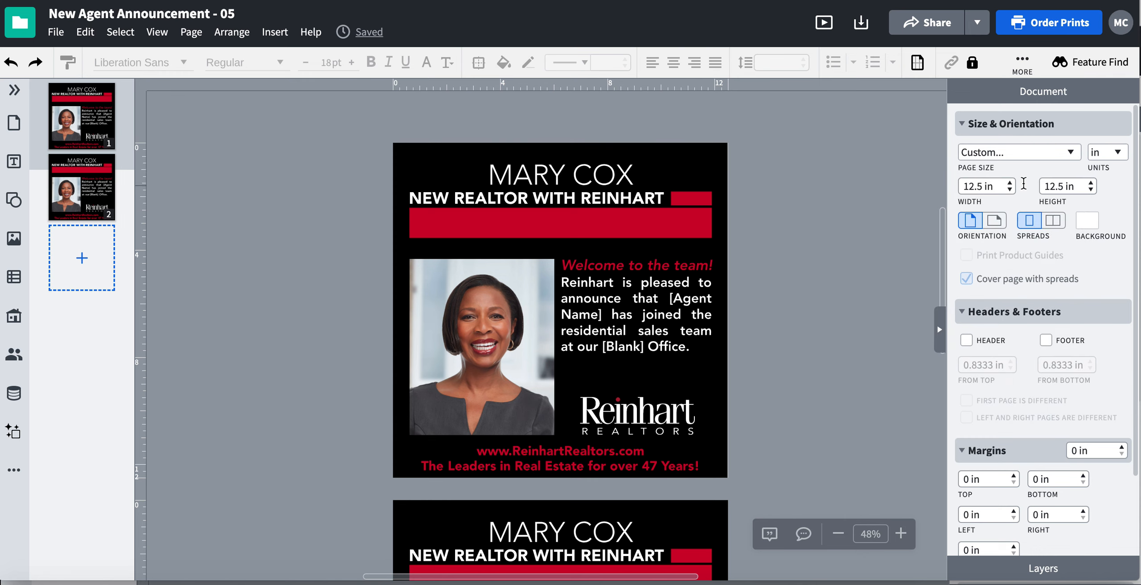
drag(972, 188, 965, 192)
click(1115, 156)
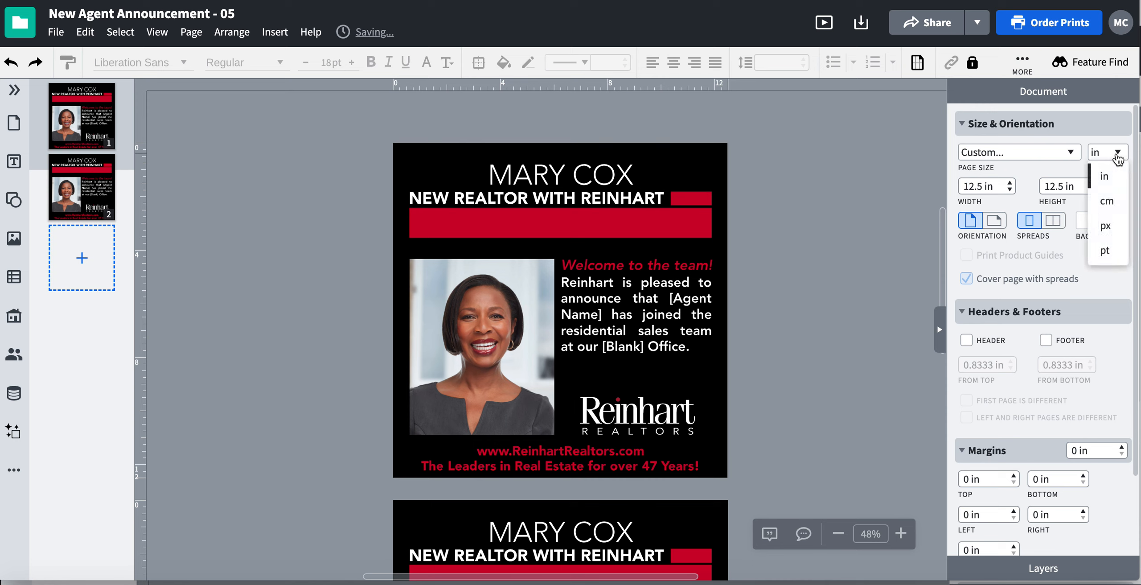
click(1117, 151)
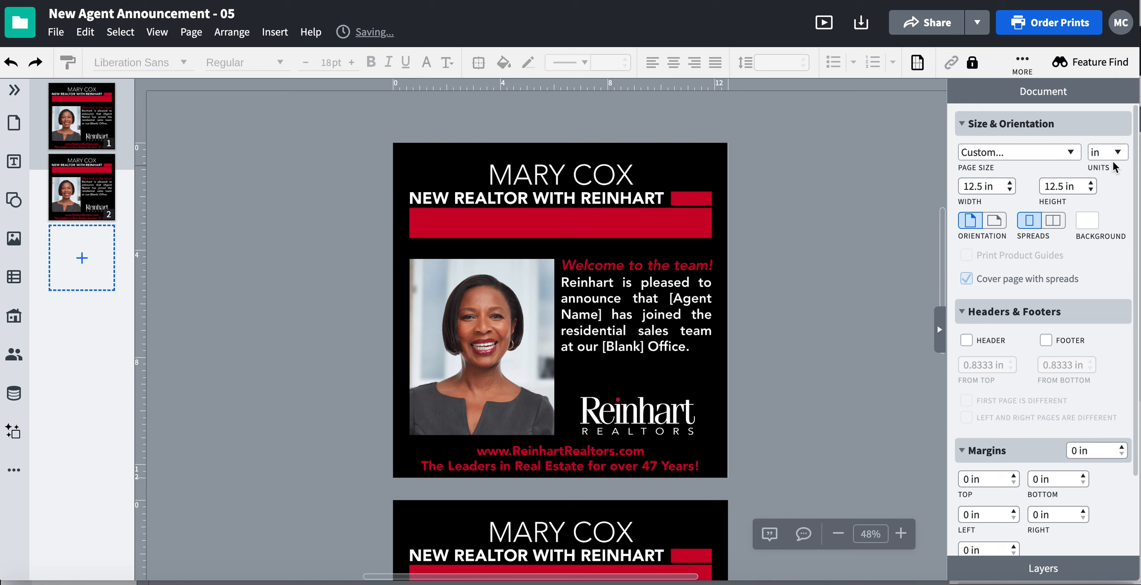
click(1112, 156)
click(1094, 133)
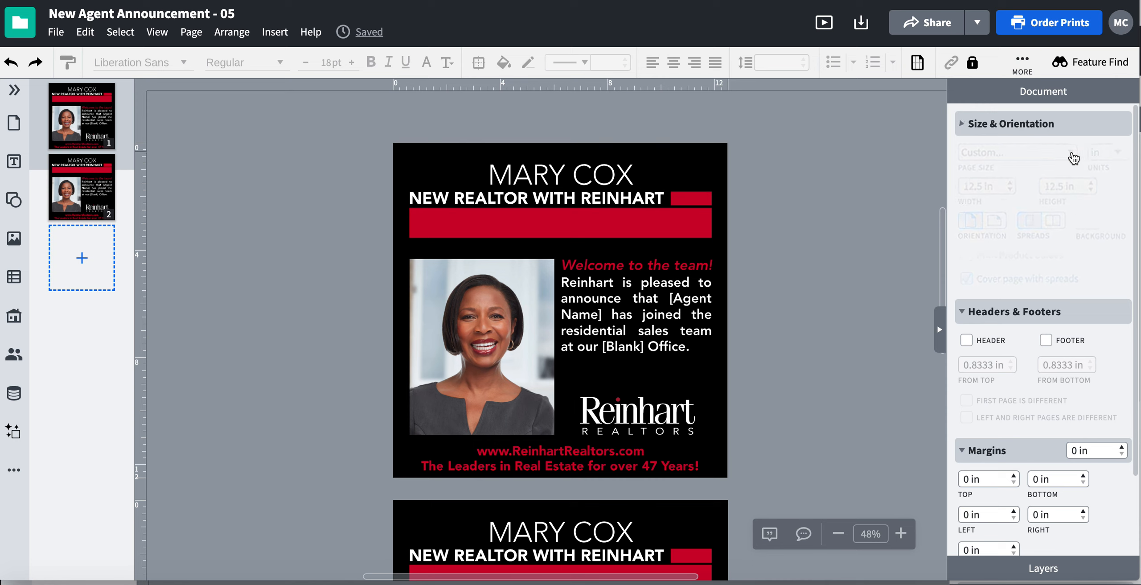
click(967, 124)
Set the document's page size to Letter (8.5x11) and scale all of page 1's objects down to the page width
click(1048, 153)
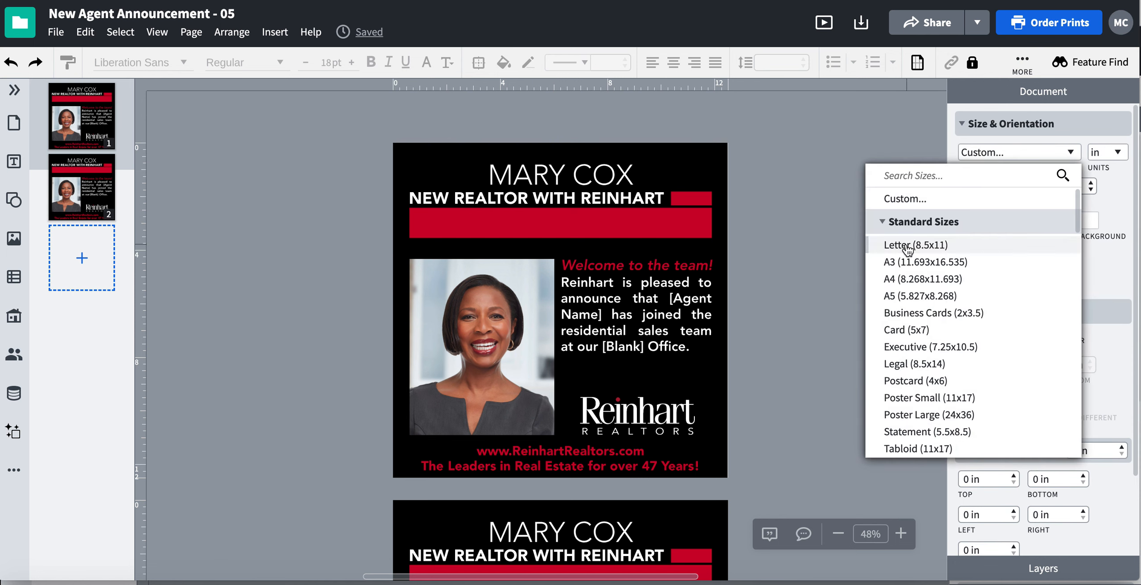
click(923, 246)
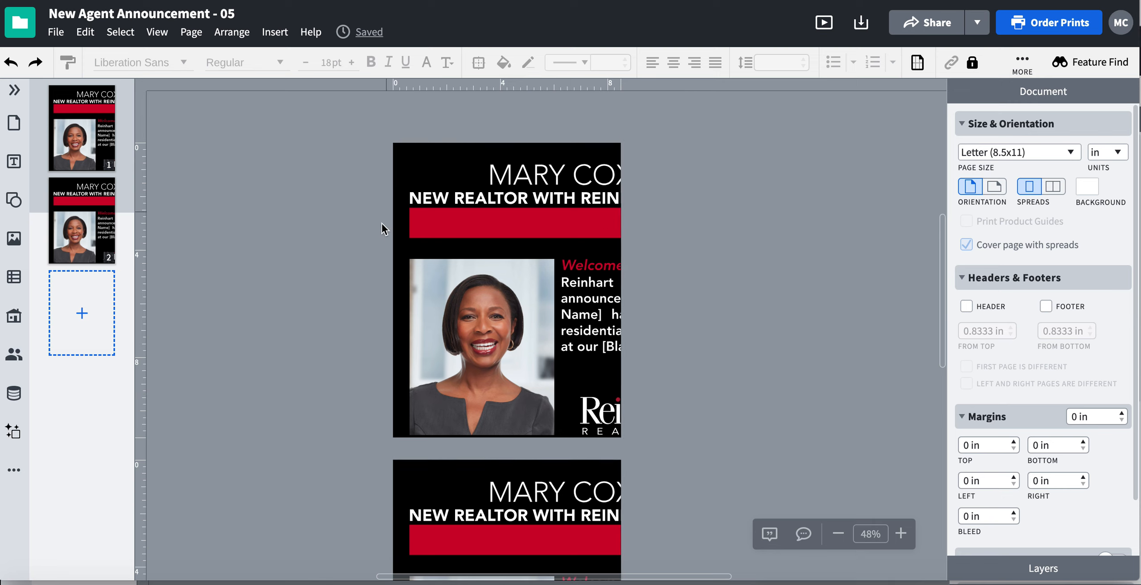
drag(357, 127, 805, 467)
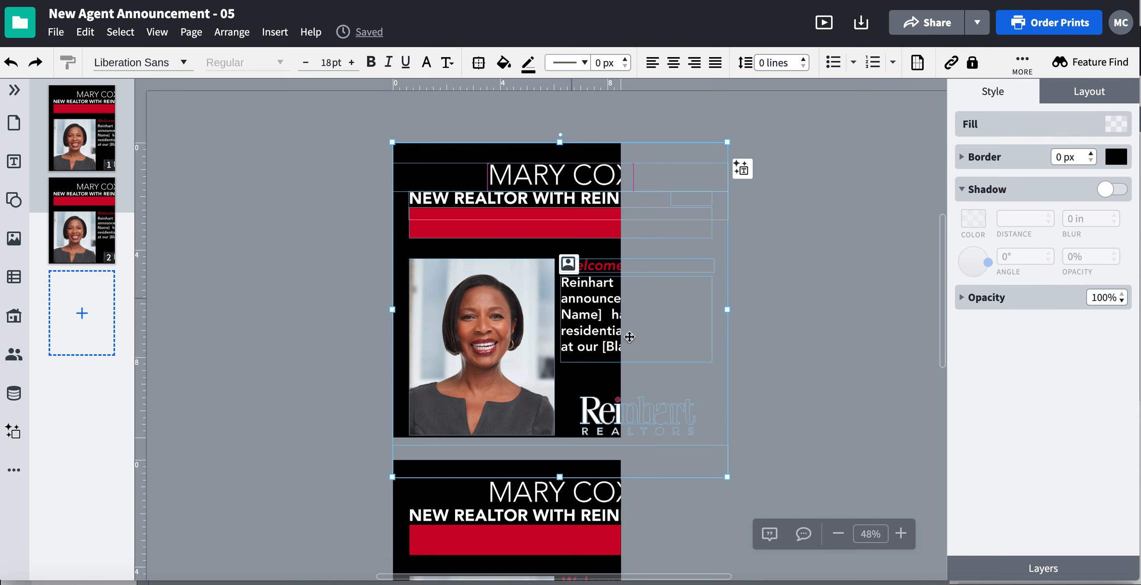
drag(340, 126, 765, 486)
drag(731, 478, 565, 376)
click(706, 255)
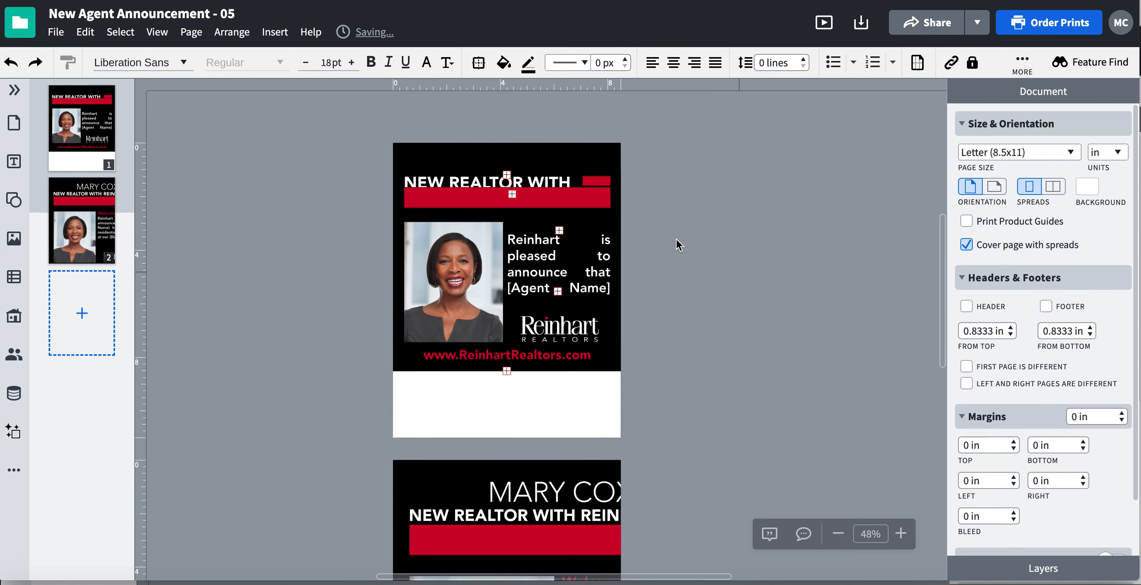
Check page 1's overflowing text boxes, and undo the manual scaling and the page size change
click(523, 167)
click(558, 256)
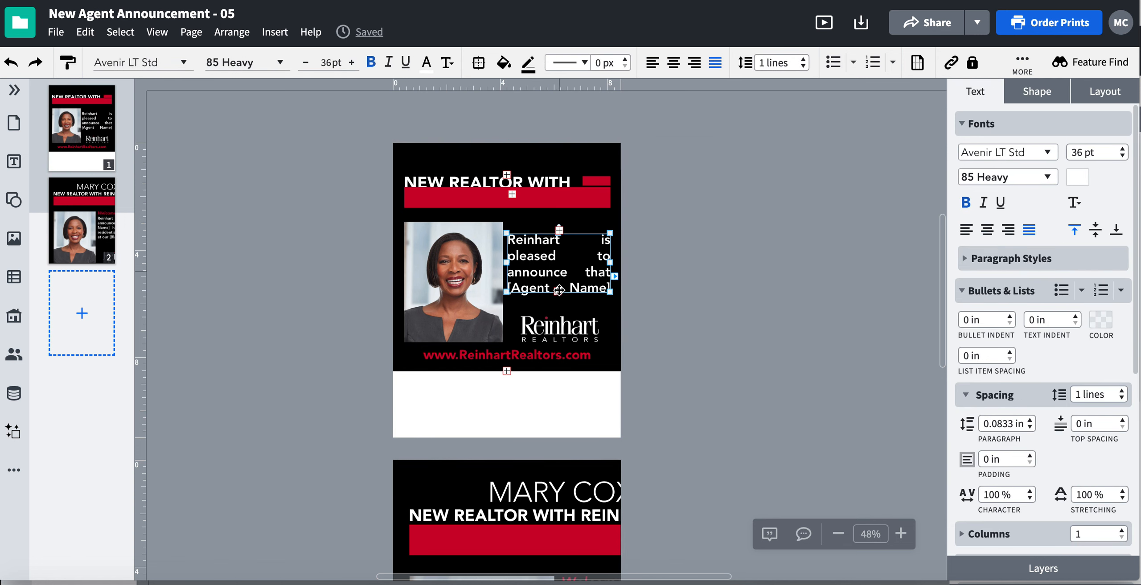
click(553, 358)
click(553, 357)
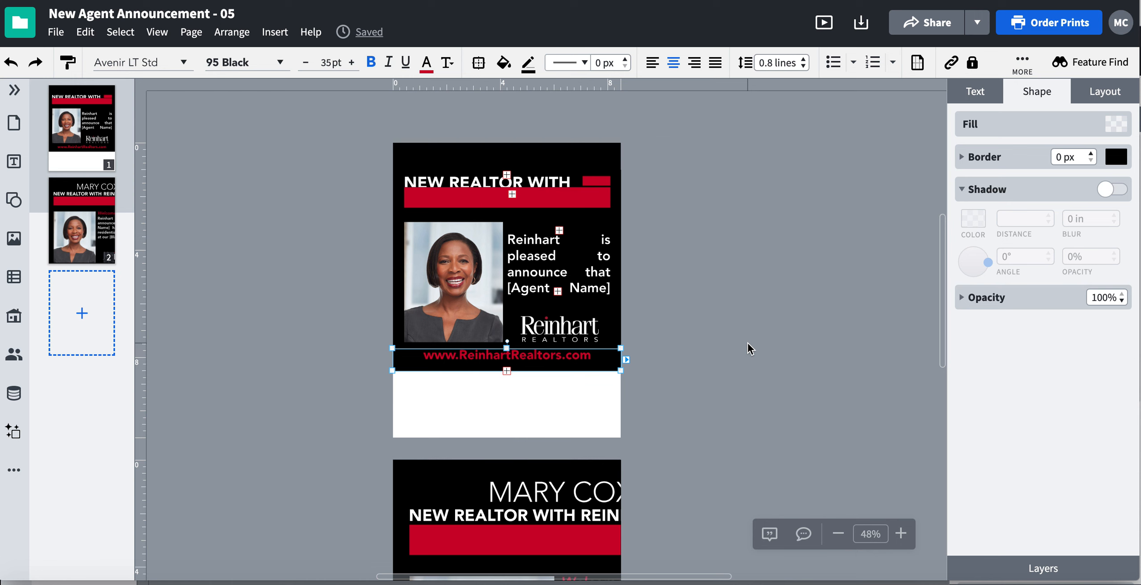
key(ctrl+z)
key(ctrl+z)
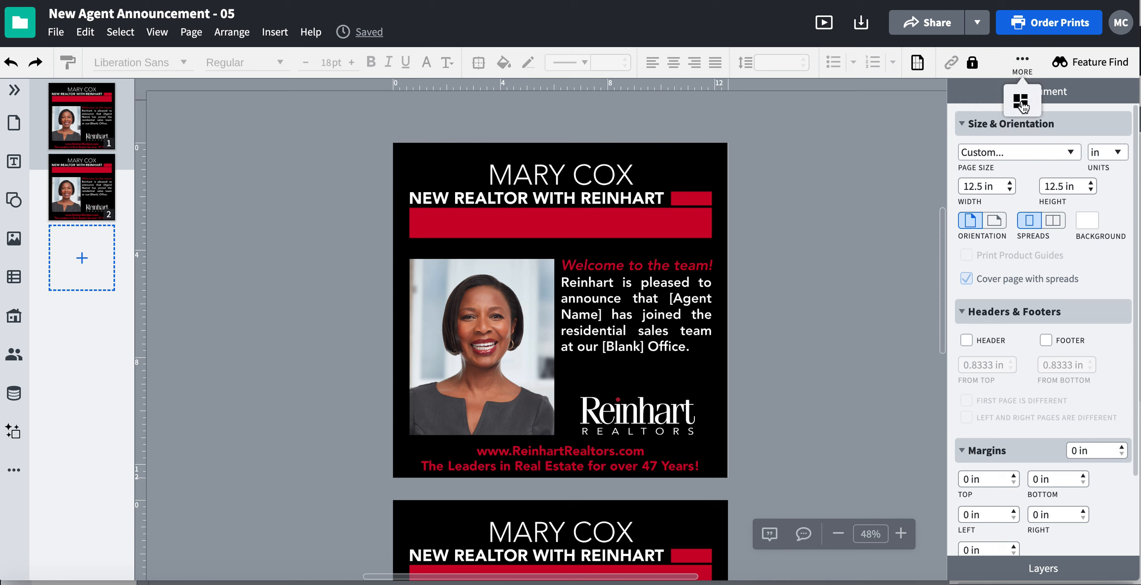
Set the Dynamic Resize logic to Scale and close its settings
click(1021, 102)
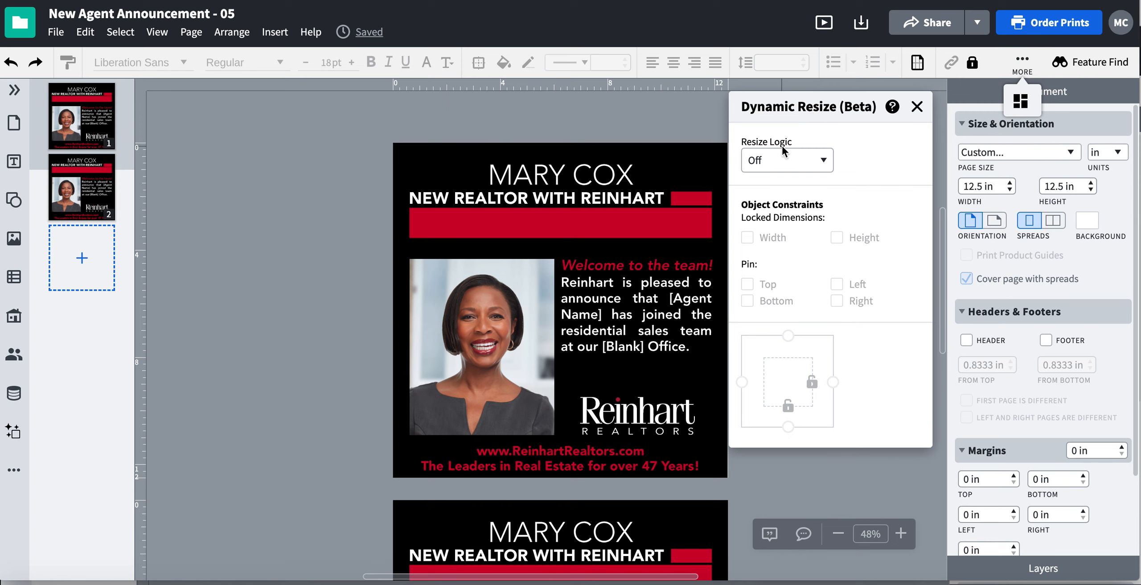
click(824, 162)
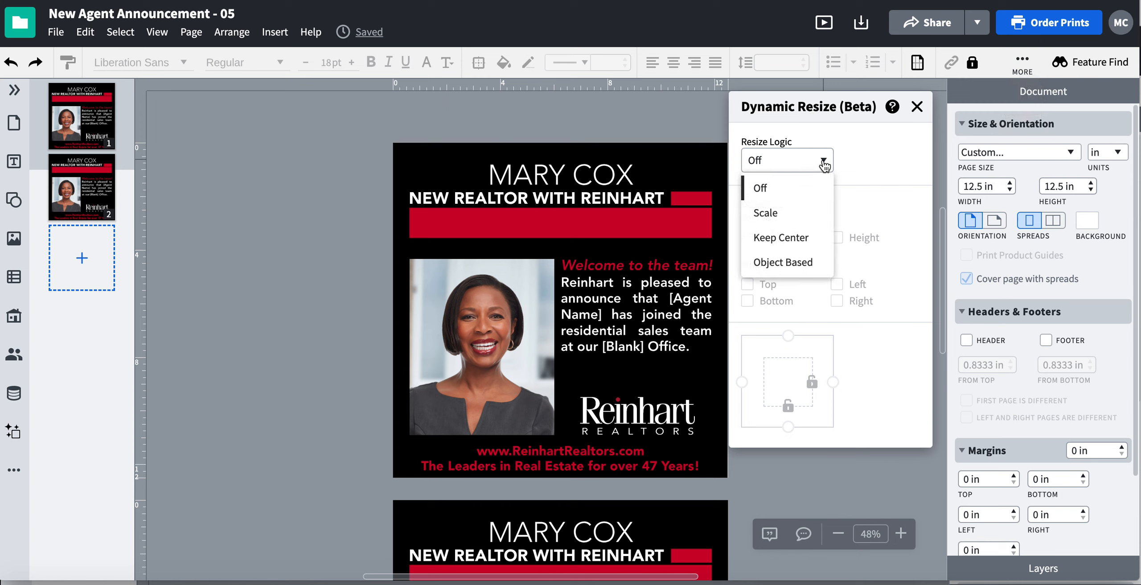
click(775, 220)
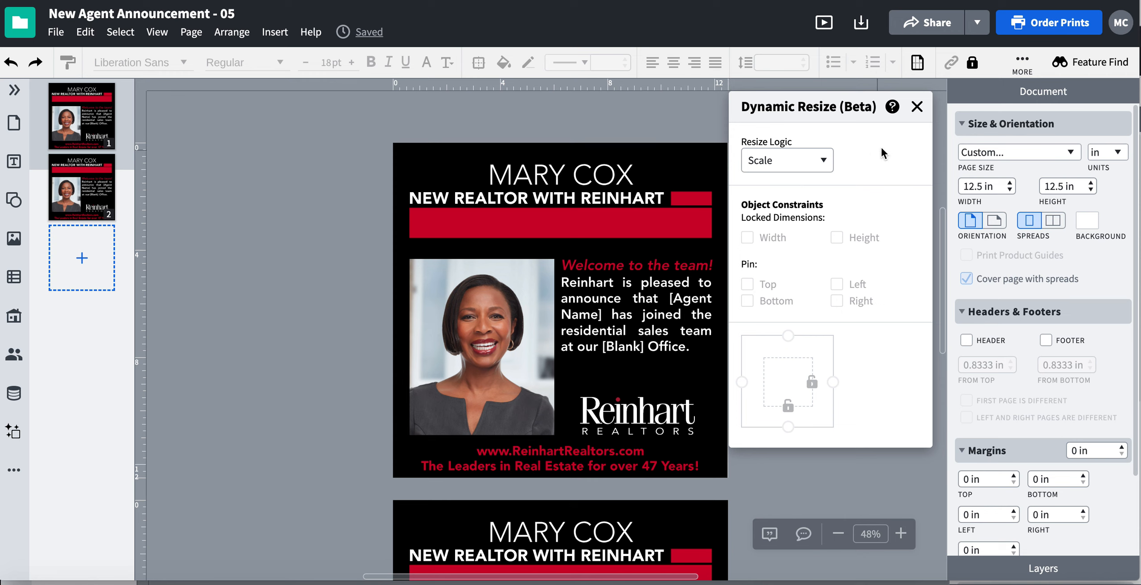
click(918, 107)
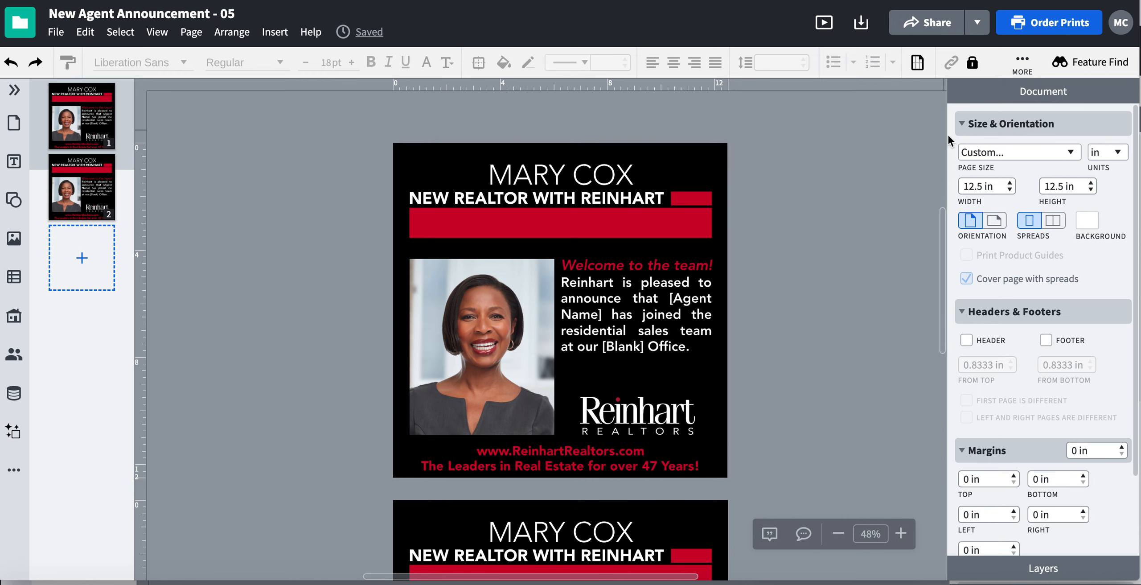
Set the document's page size to Letter (8.5x11) and inspect the rescaled design on both pages
click(1012, 152)
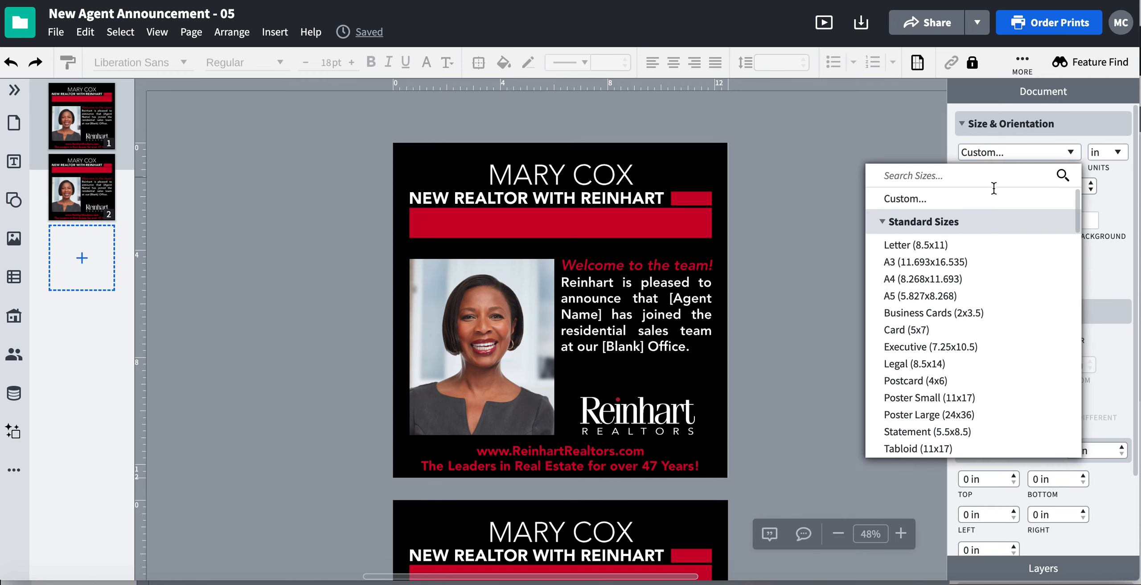
click(930, 246)
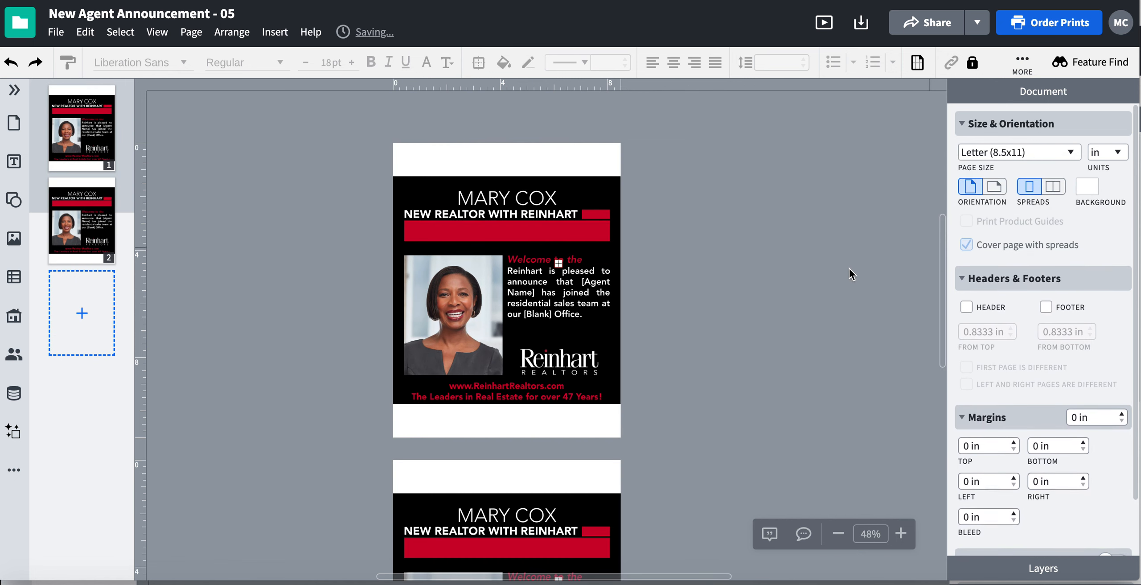
click(393, 174)
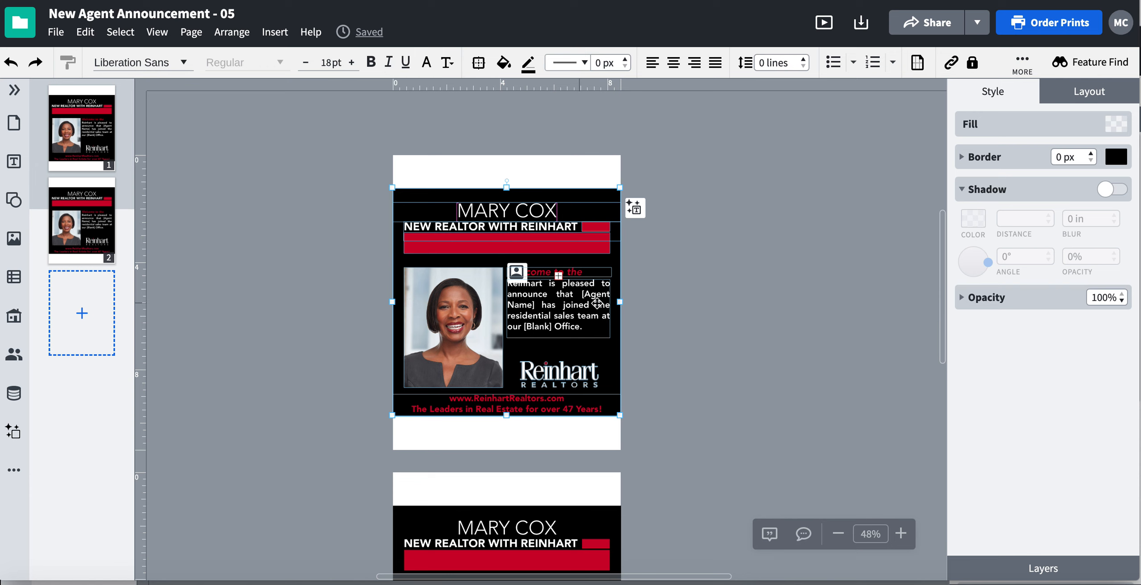
scroll(669, 315, down, 5)
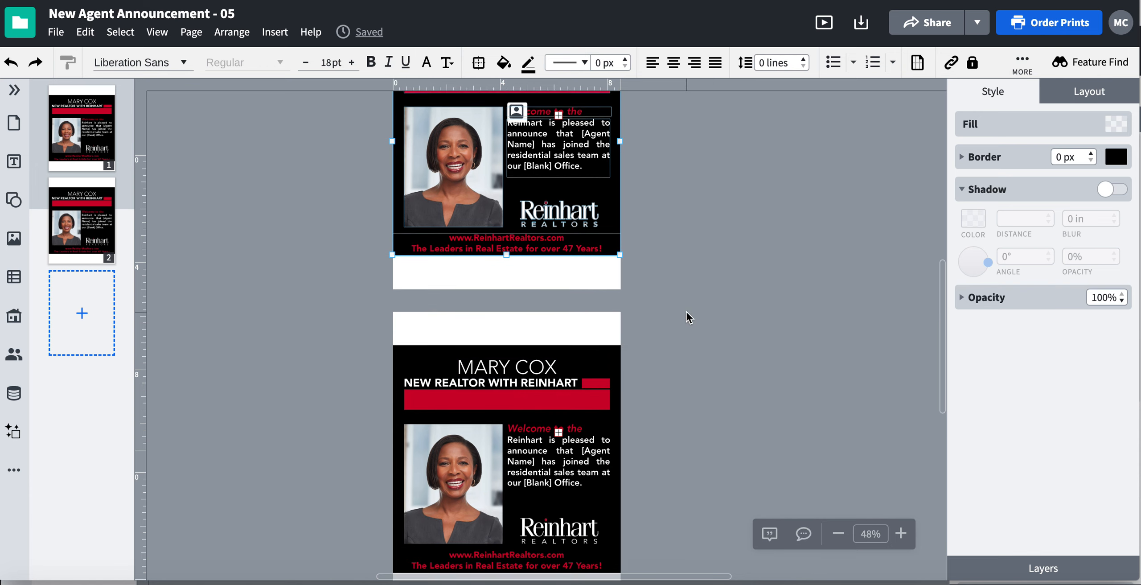
scroll(683, 263, up, 3)
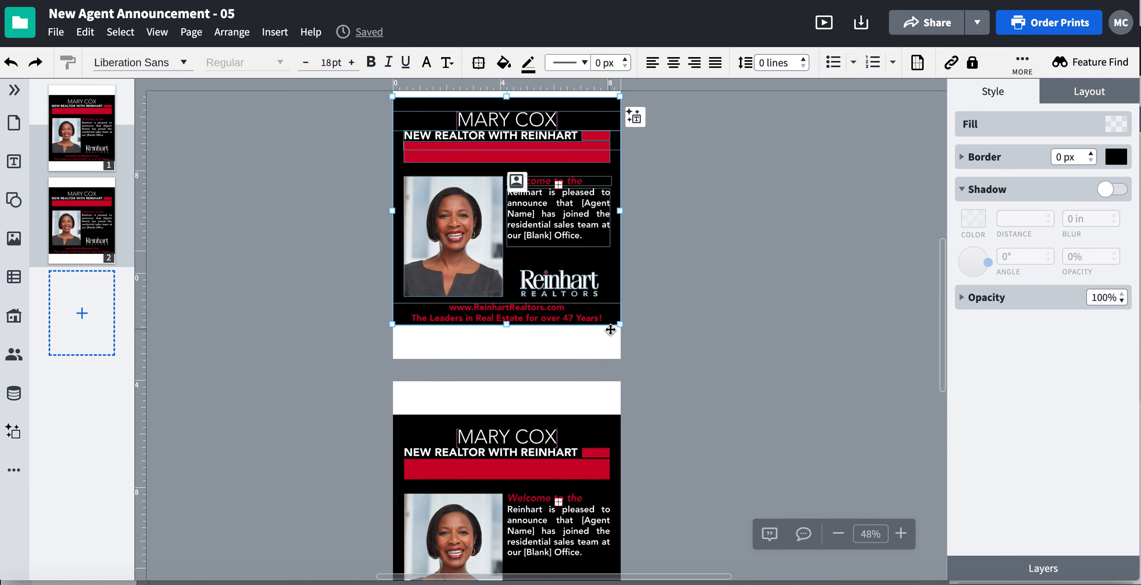
scroll(684, 261, up, 1)
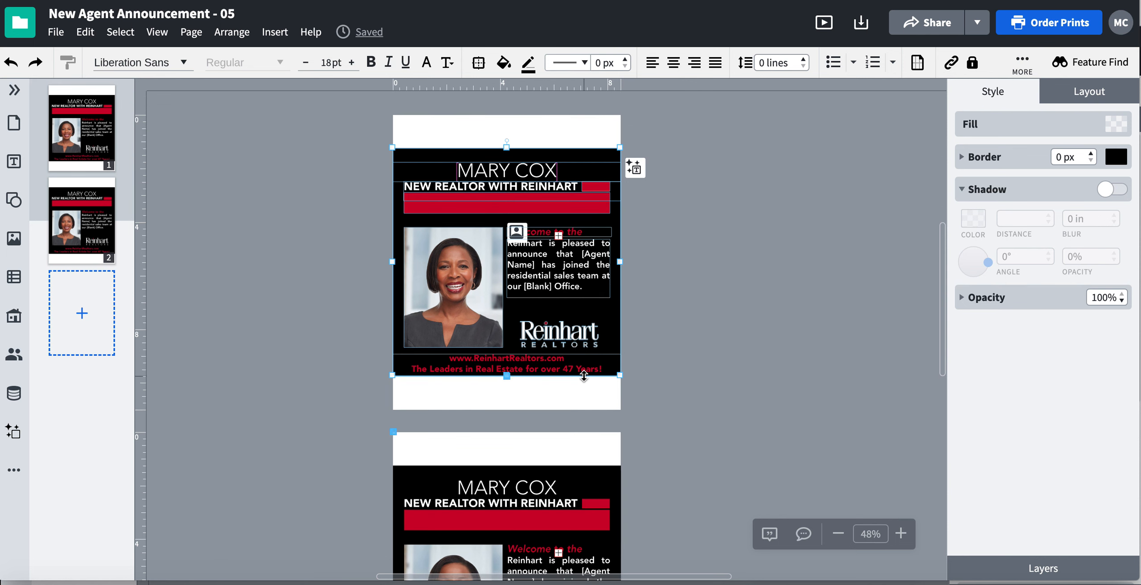
click(650, 375)
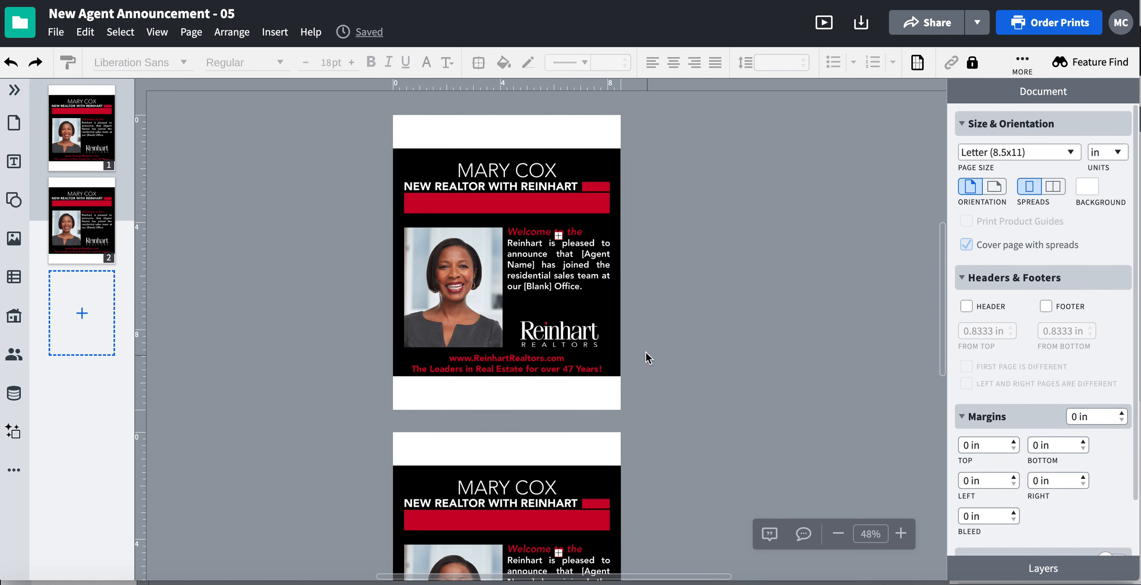
Try adjusting the top edge of page 1's black background, and undo the adjustment
click(555, 156)
mouse_move(504, 151)
mouse_down()
mouse_move(502, 140)
mouse_move(503, 167)
mouse_up()
key(super+z)
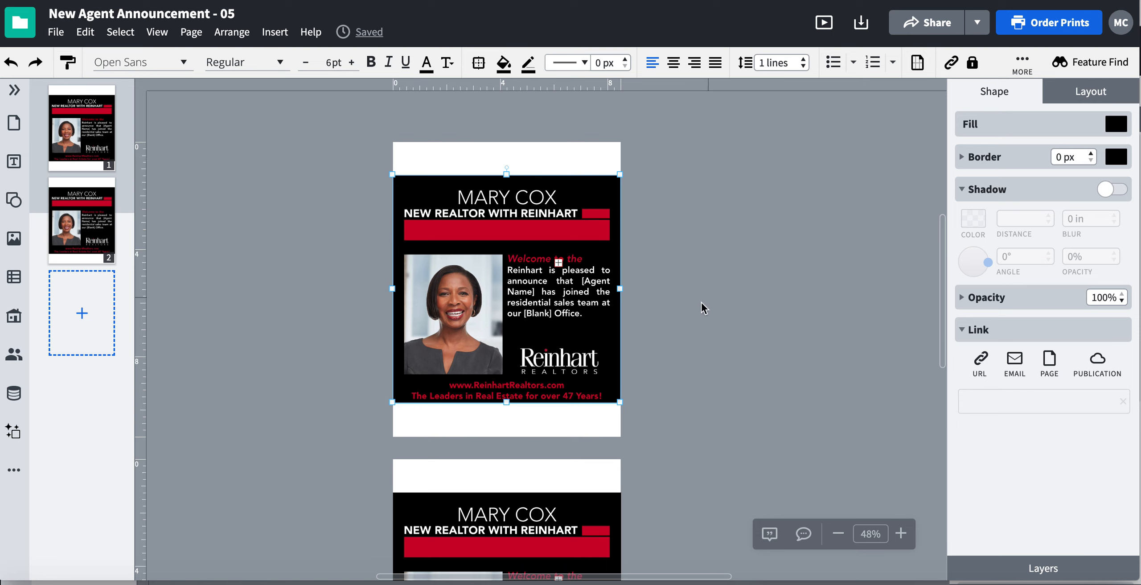
Compare the layouts of both pages and undo the document's Letter page size
scroll(685, 293, right, 1)
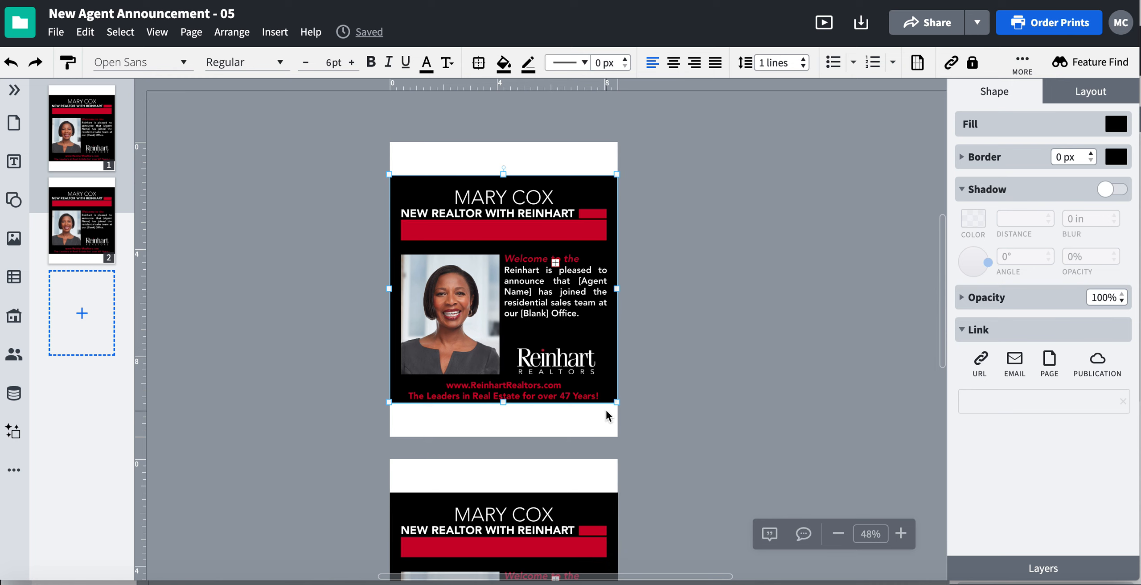
scroll(605, 408, down, 4)
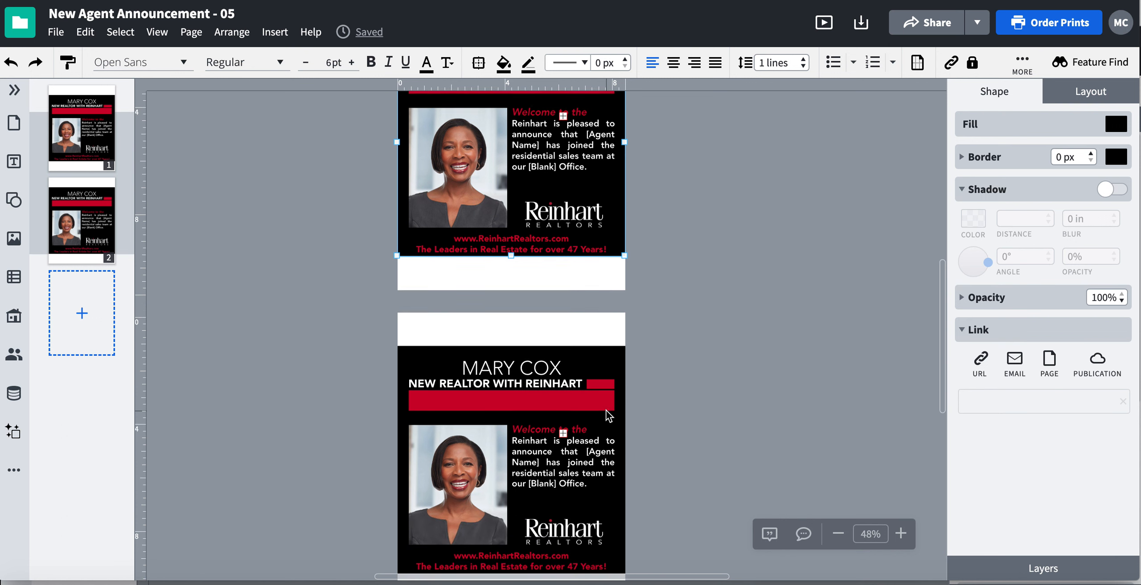
scroll(606, 410, down, 2)
scroll(607, 411, up, 5)
key(super+z)
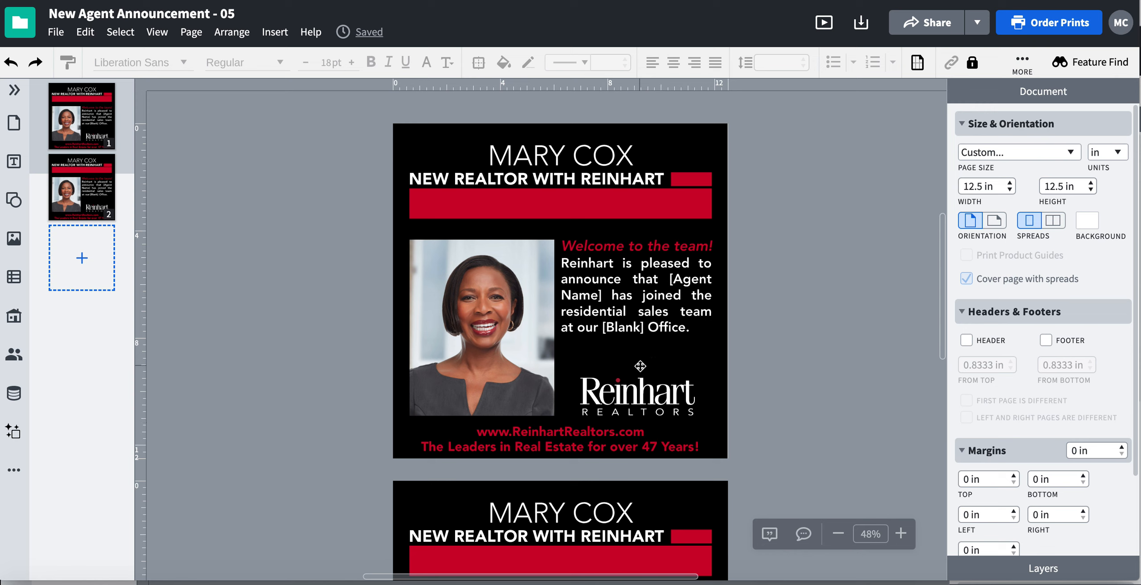
Narrow page 1's black background slightly at its right edge, and set only that page's size to Letter (8.5x11)
click(702, 354)
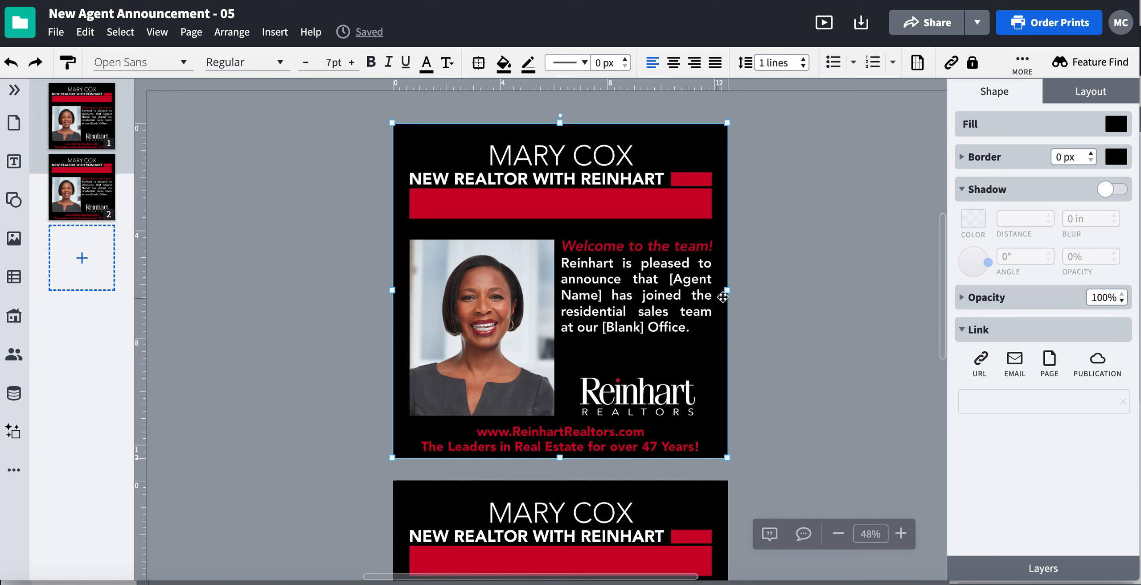
drag(723, 297, 720, 294)
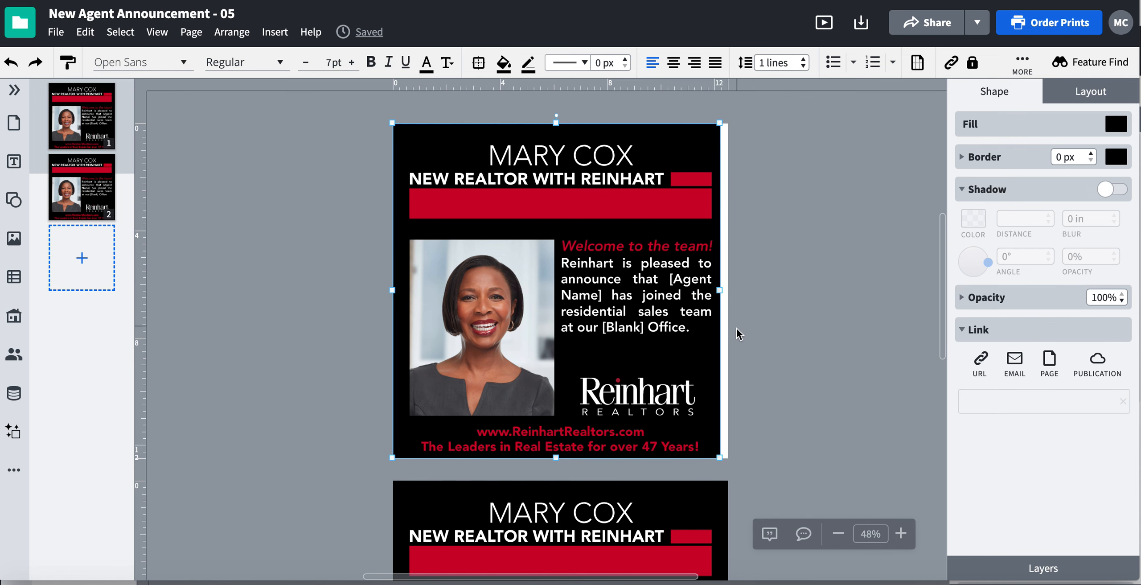
click(724, 325)
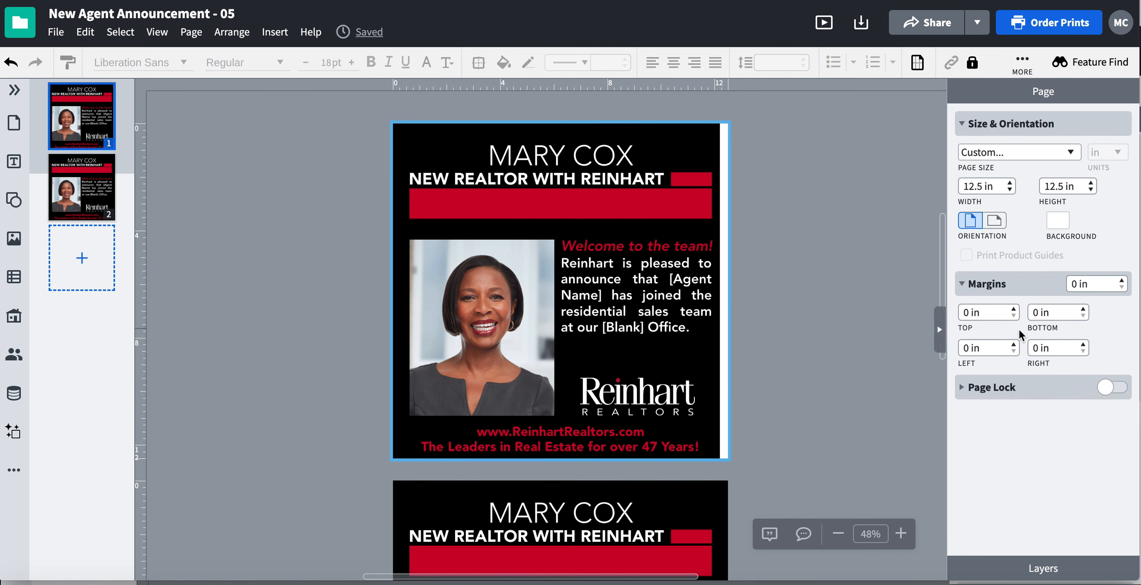
click(1022, 156)
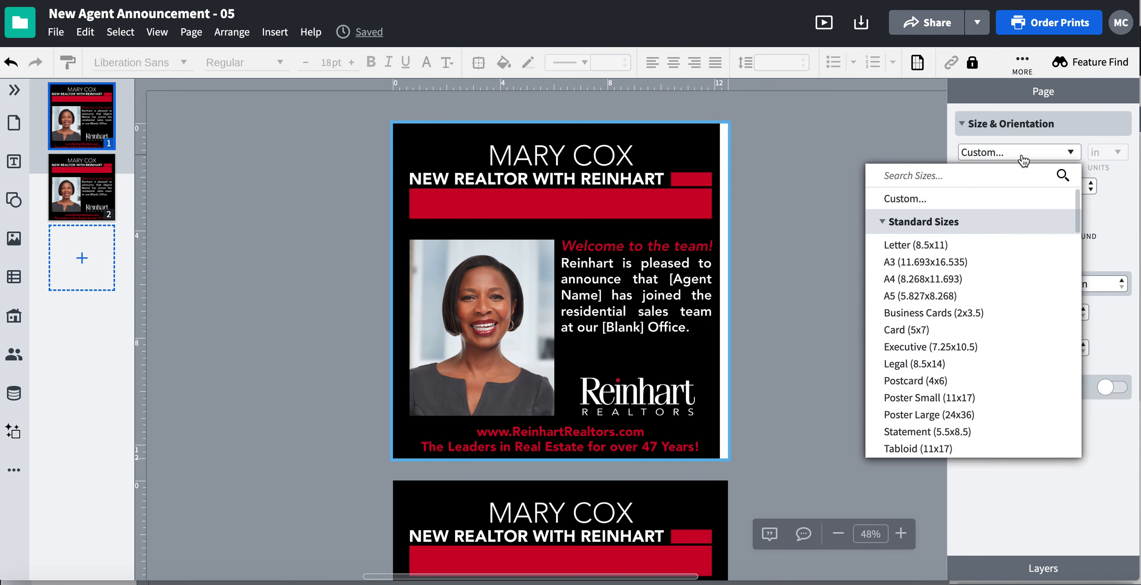
click(929, 251)
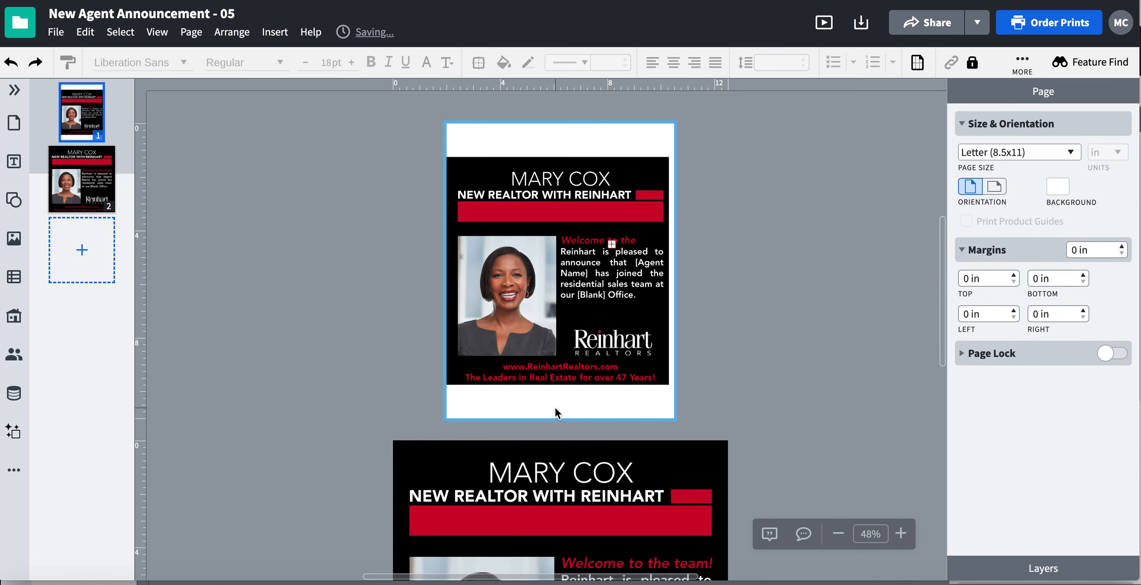
Narrow page 2's black background slightly at its right edge so a thin strip of the page is exposed
scroll(555, 408, down, 6)
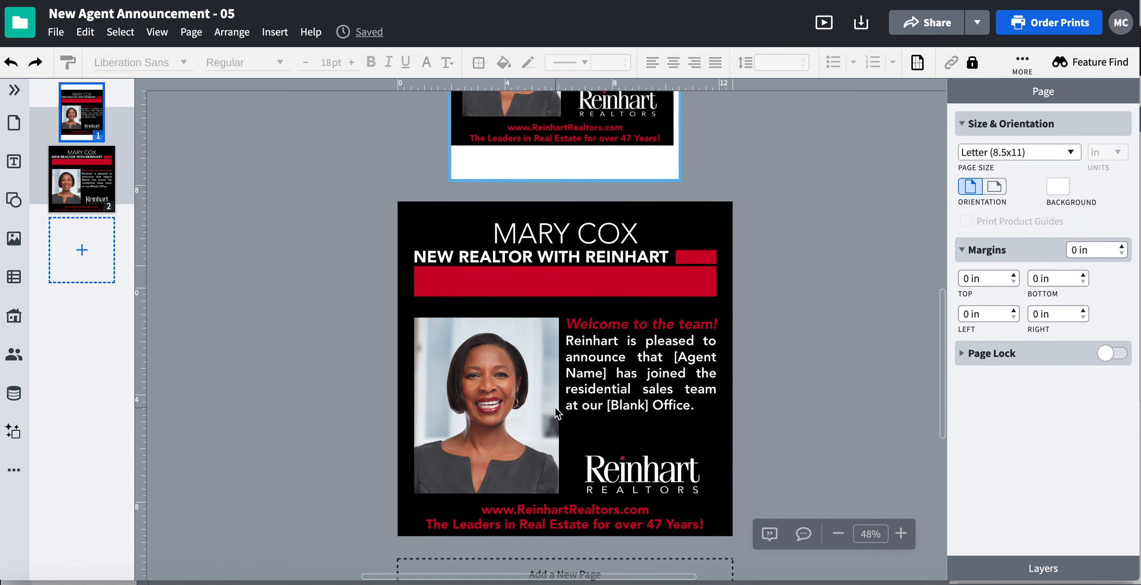
click(690, 413)
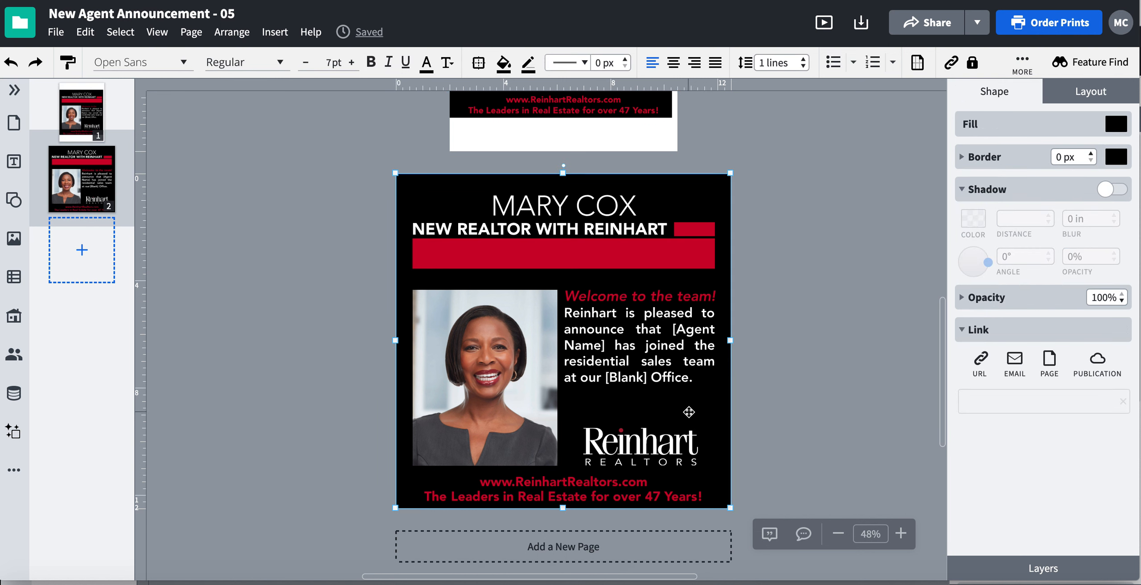
click(849, 199)
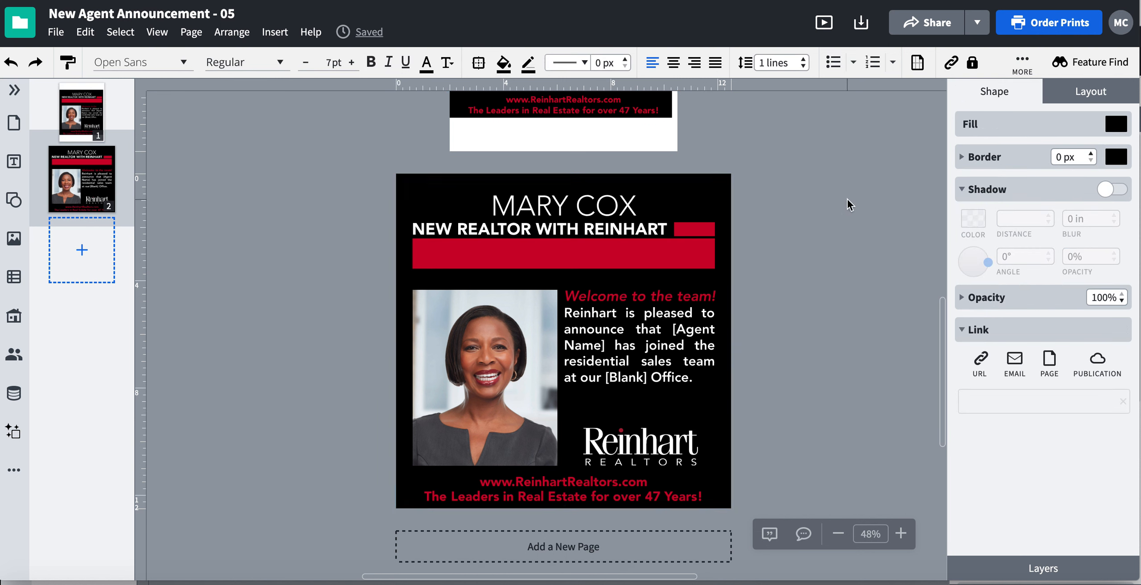
click(730, 382)
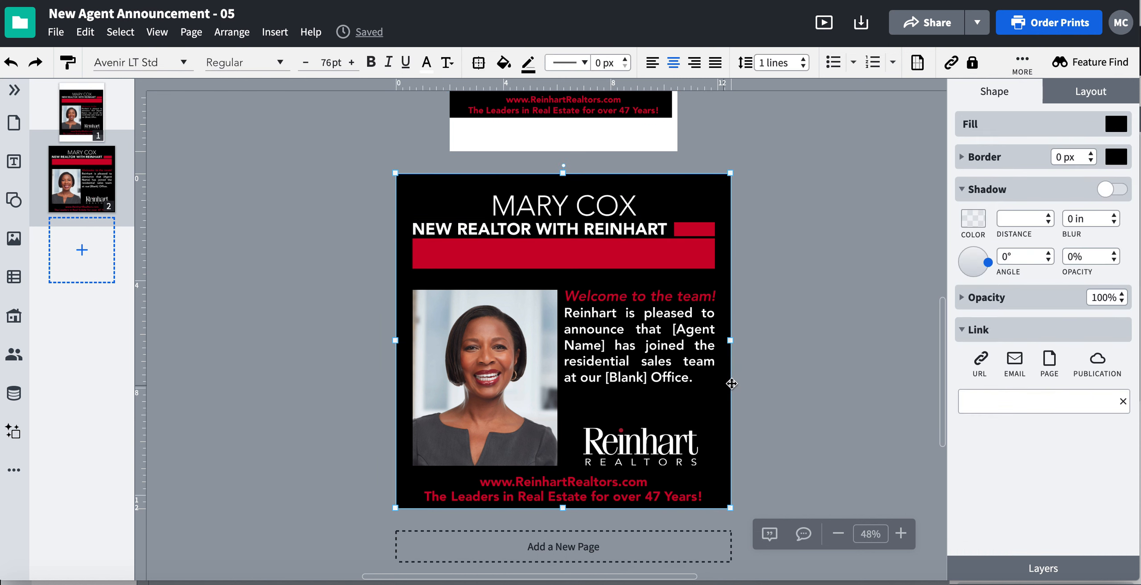
drag(730, 340, 726, 340)
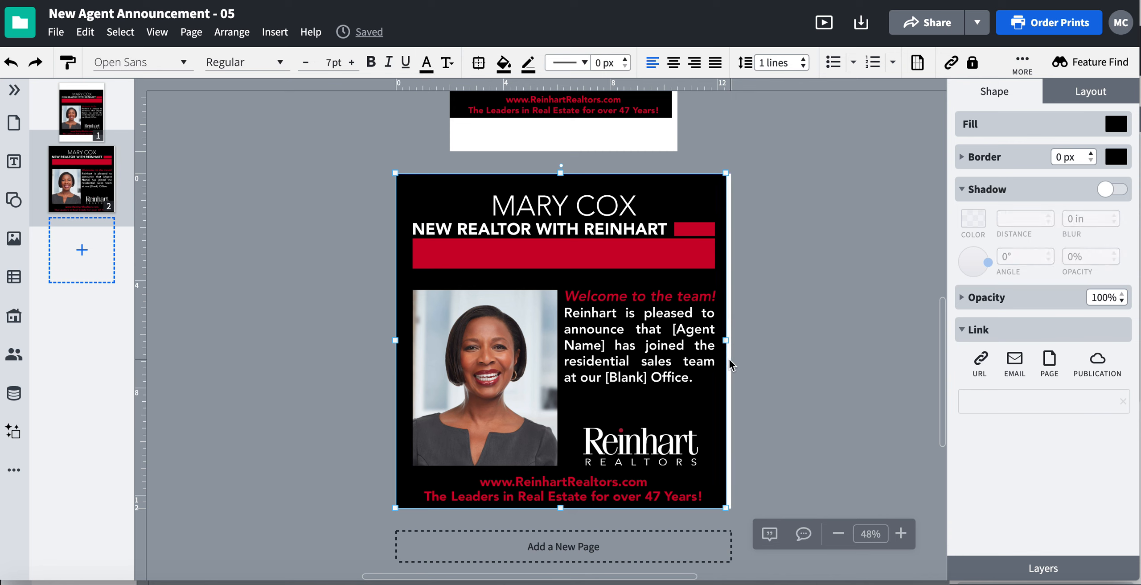
Set only page 2 to a custom size of 5.5 in wide by 5.5 in high
click(729, 359)
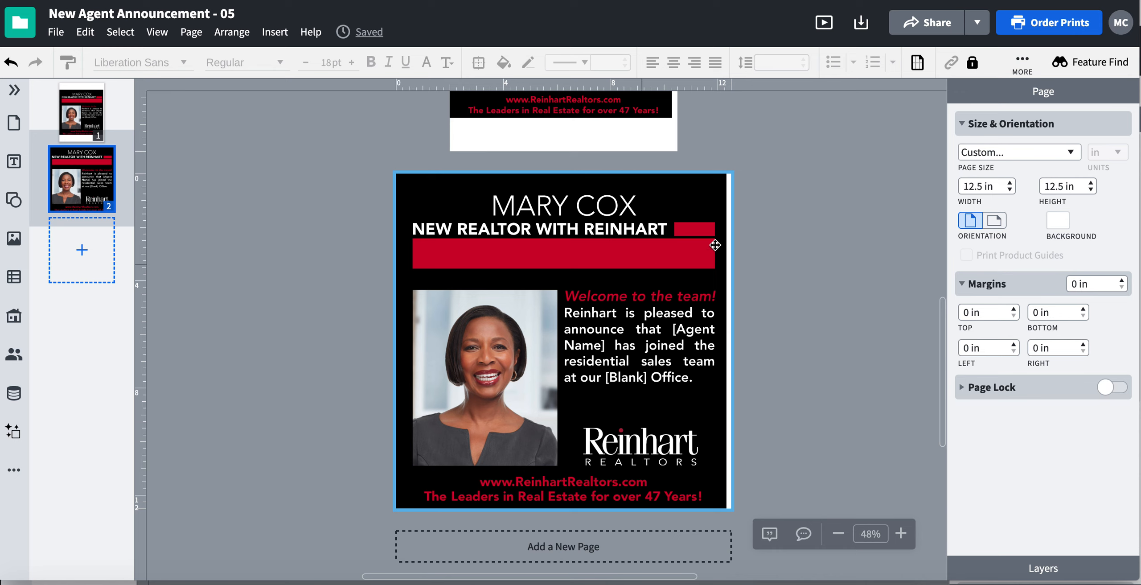
drag(974, 186, 951, 180)
text(5)
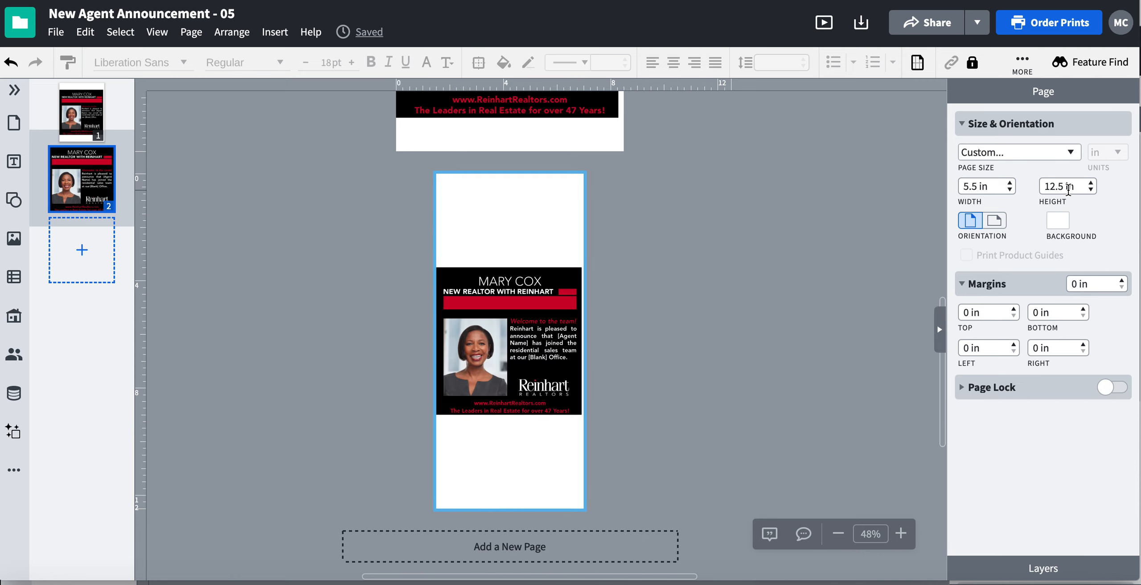
drag(1056, 187, 1045, 187)
text(5)
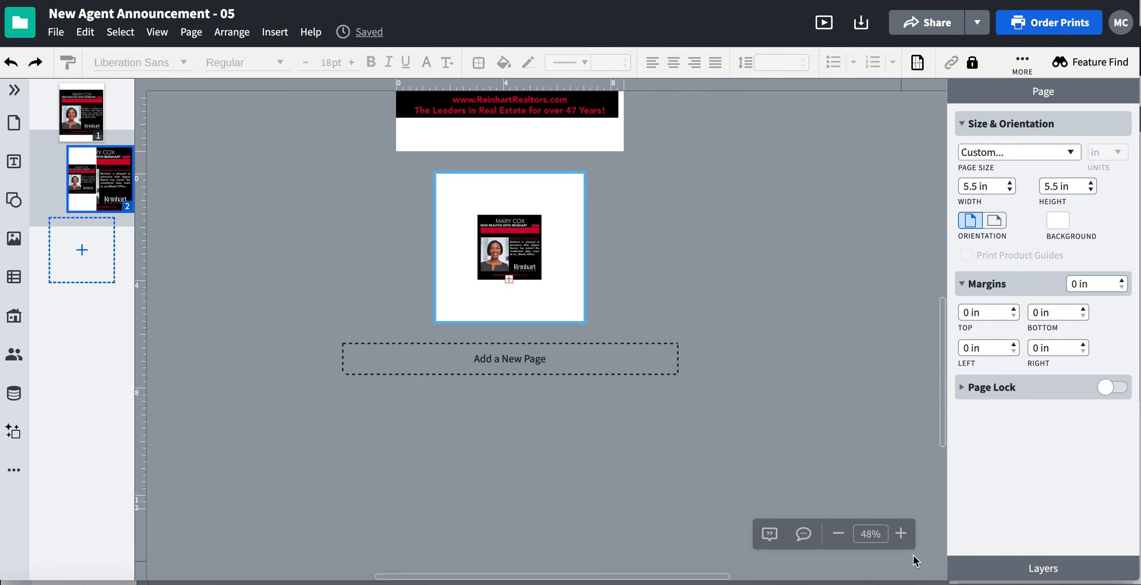
Examine the rescaled content on page 2 up close, selecting all its objects to check how they scaled together
click(902, 533)
click(901, 533)
click(901, 534)
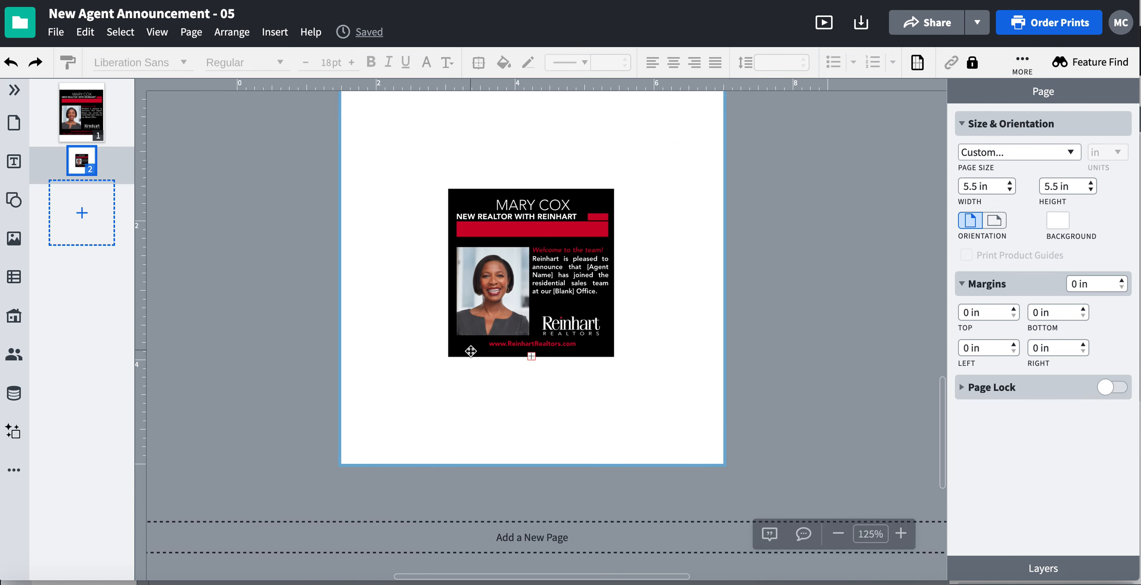
scroll(471, 350, up, 1)
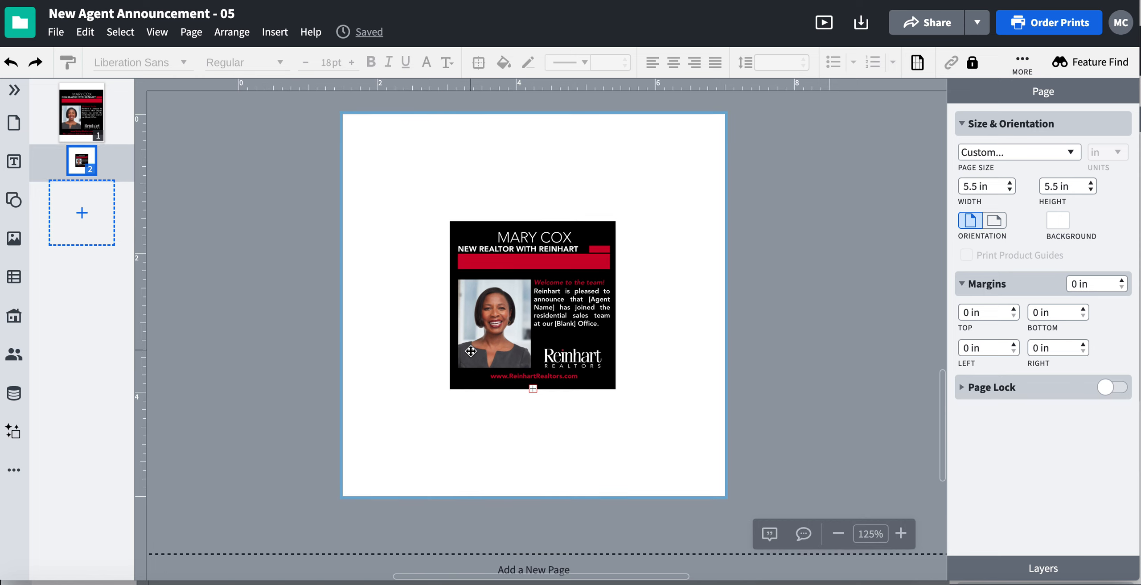
drag(416, 205, 687, 437)
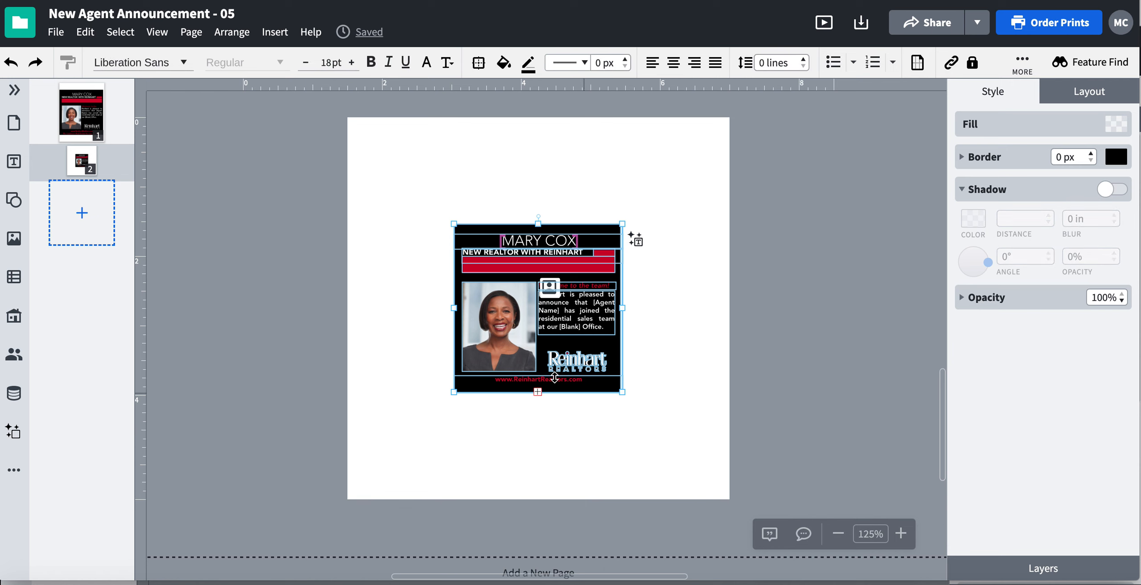
scroll(556, 167, right, 1)
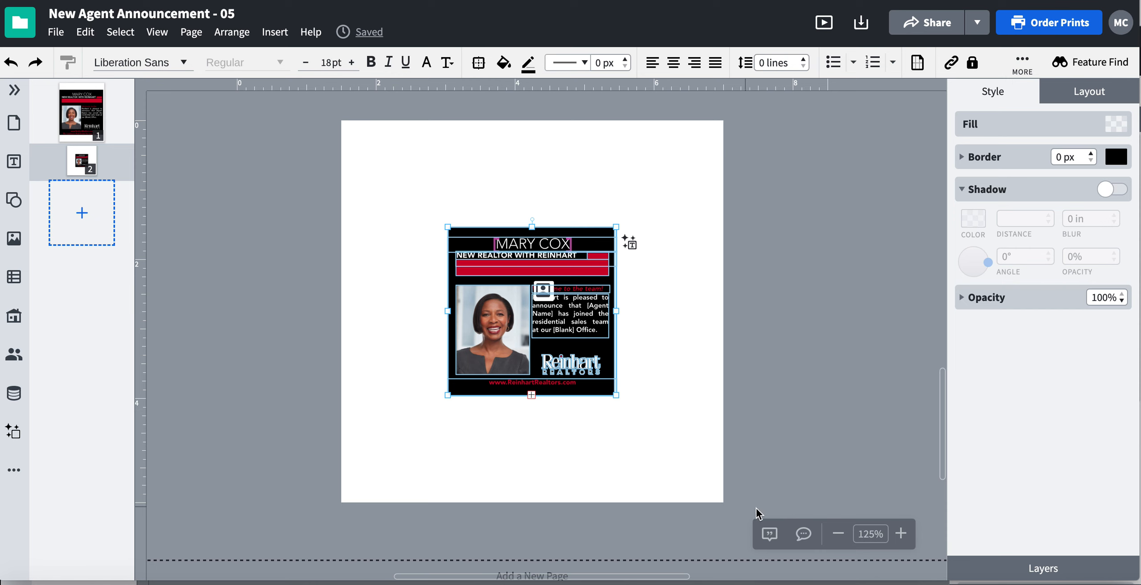
click(838, 534)
click(838, 534)
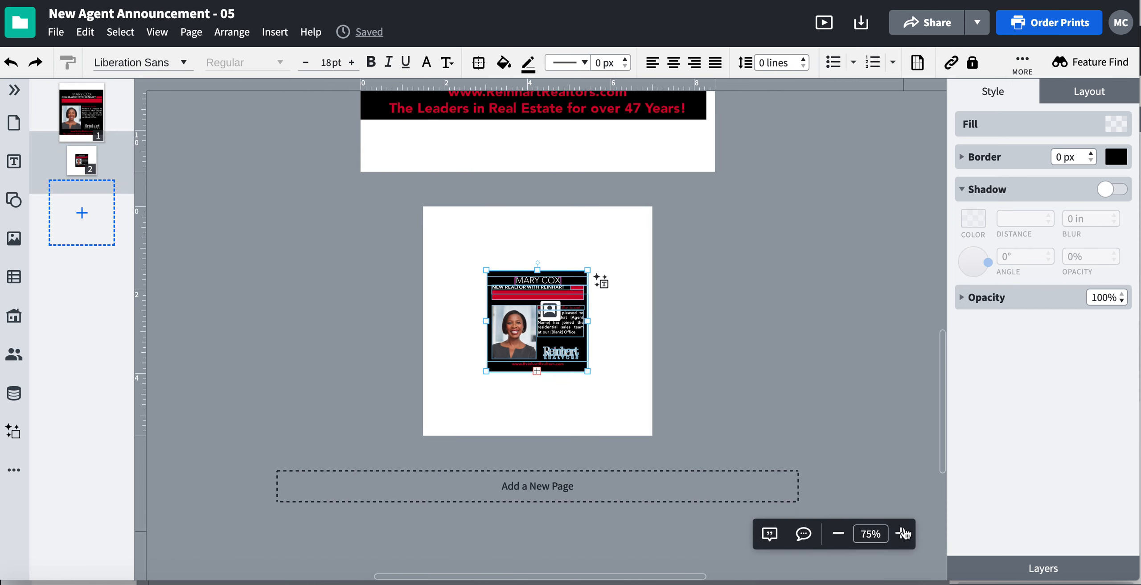
scroll(861, 453, up, 3)
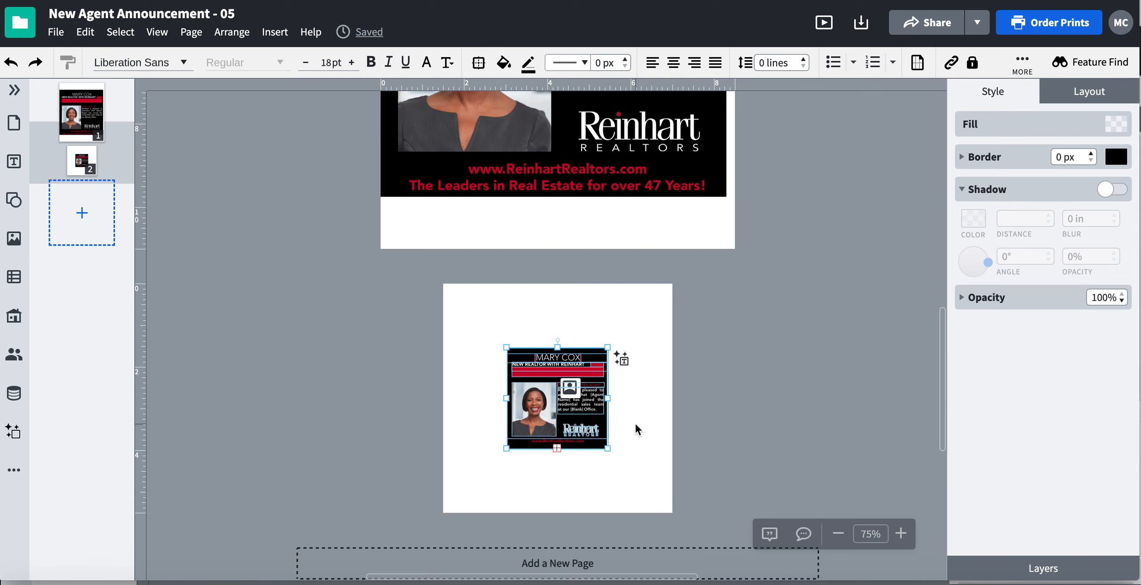
Undo page 2's custom width and height changes and bring the whole page into view
key(super+z)
key(super+z)
scroll(697, 391, right, 1)
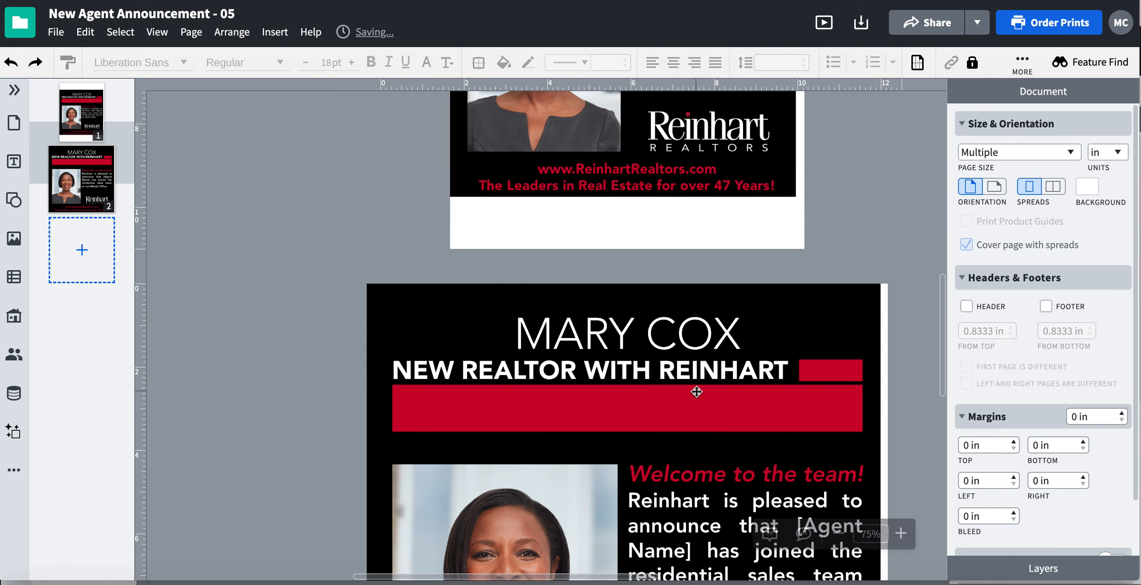
scroll(696, 391, down, 5)
scroll(696, 392, right, 3)
click(847, 536)
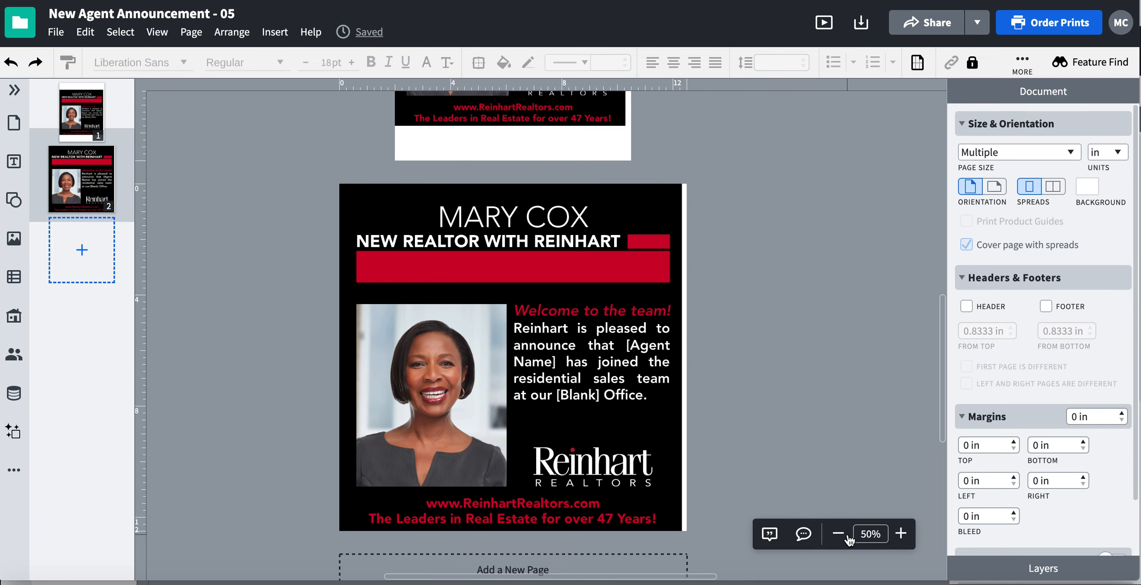
Try the Card (5x7) size on page 2 only, and undo it
click(685, 214)
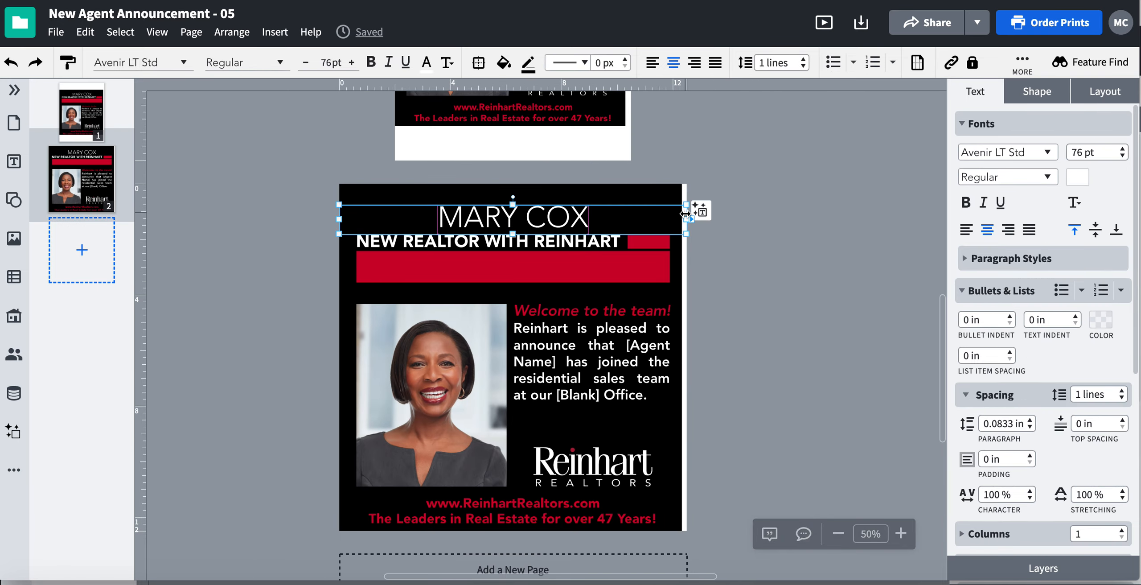
click(686, 347)
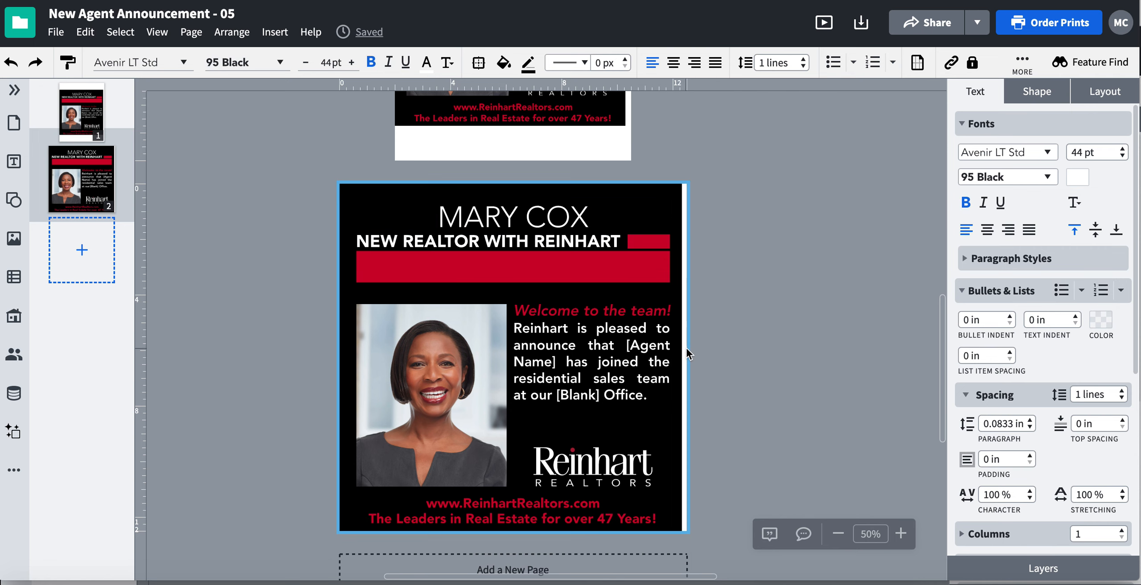
click(998, 154)
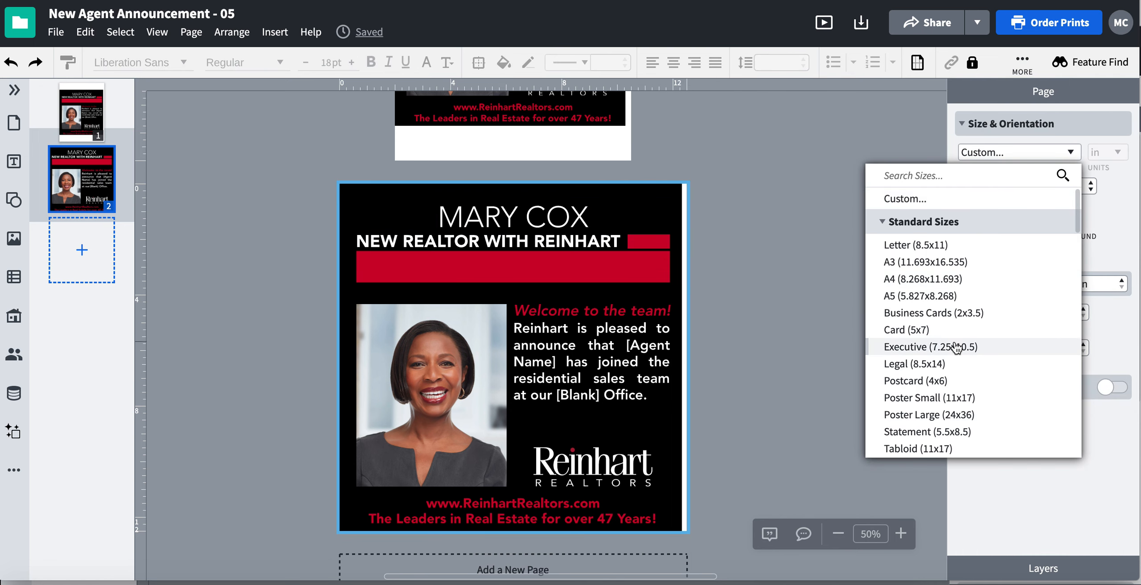
click(940, 330)
click(1025, 156)
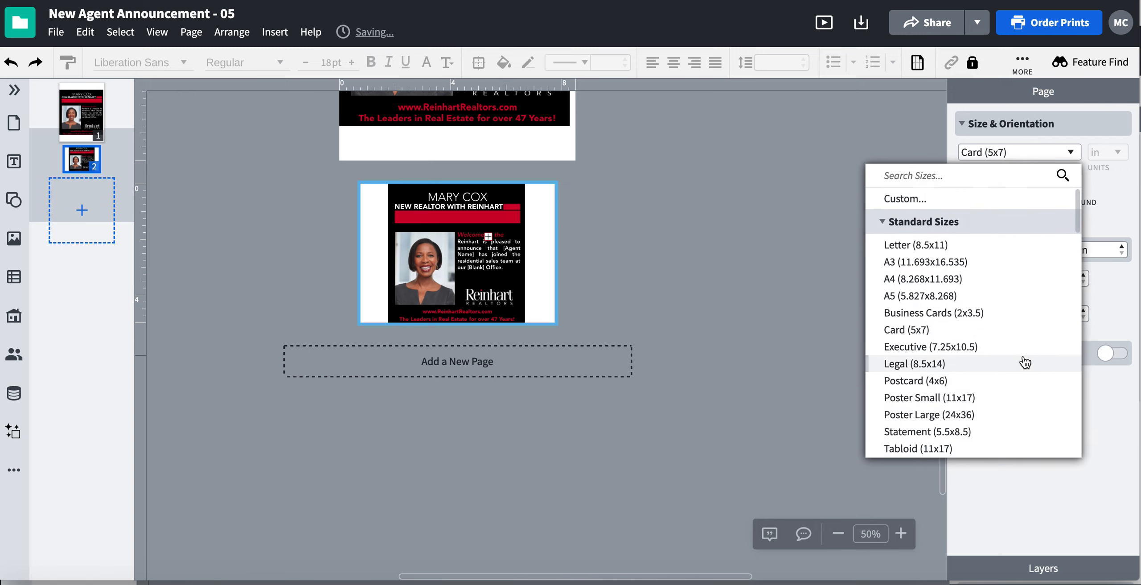
click(828, 140)
key(super+z)
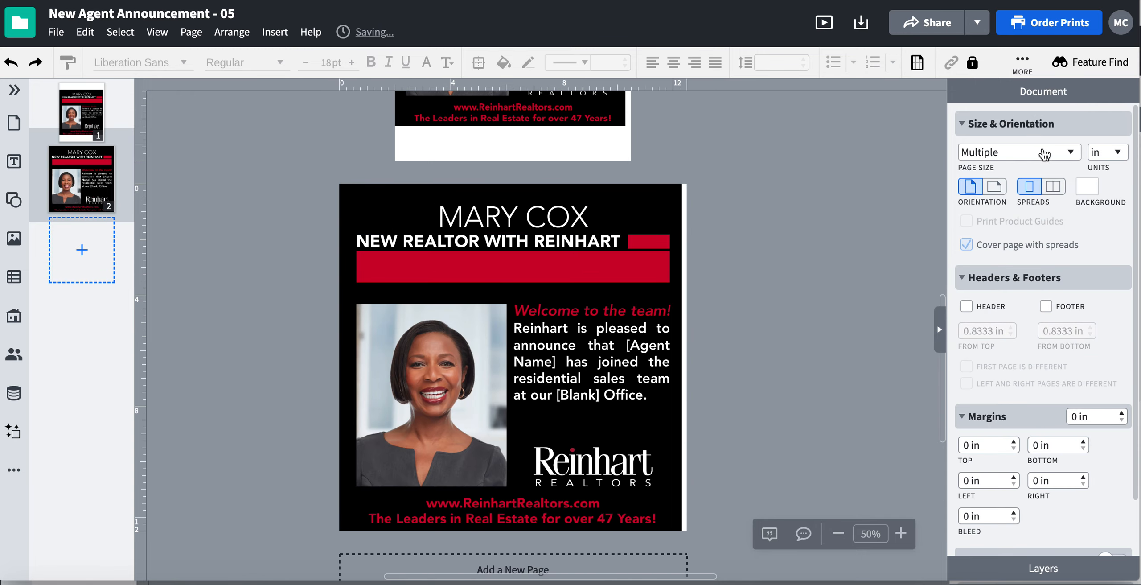
Set only page 2's size to Business Cards (2x3.5)
click(1045, 153)
click(765, 214)
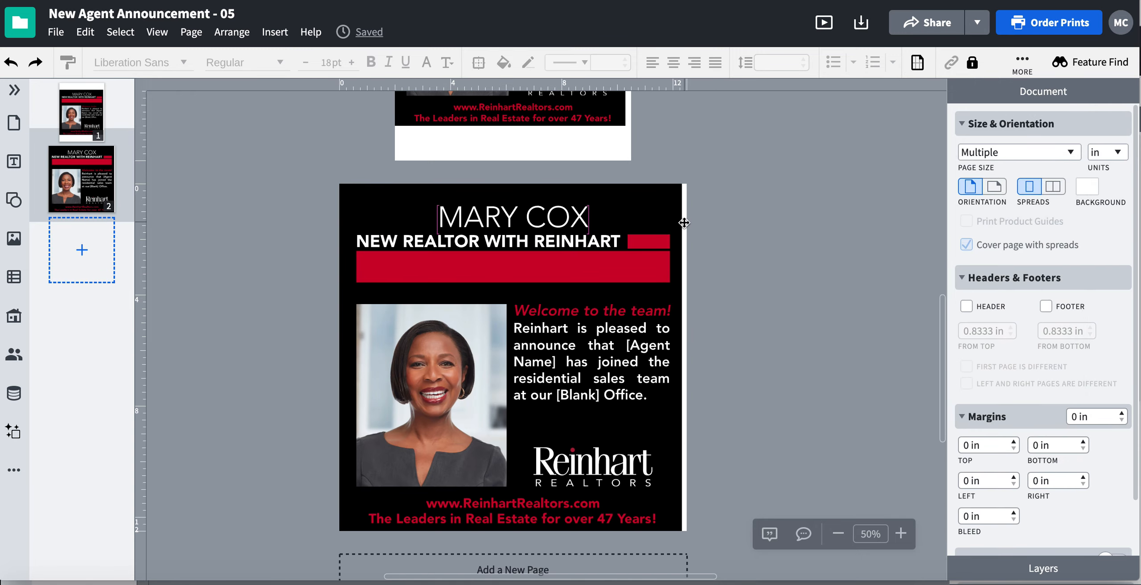
click(686, 222)
click(684, 250)
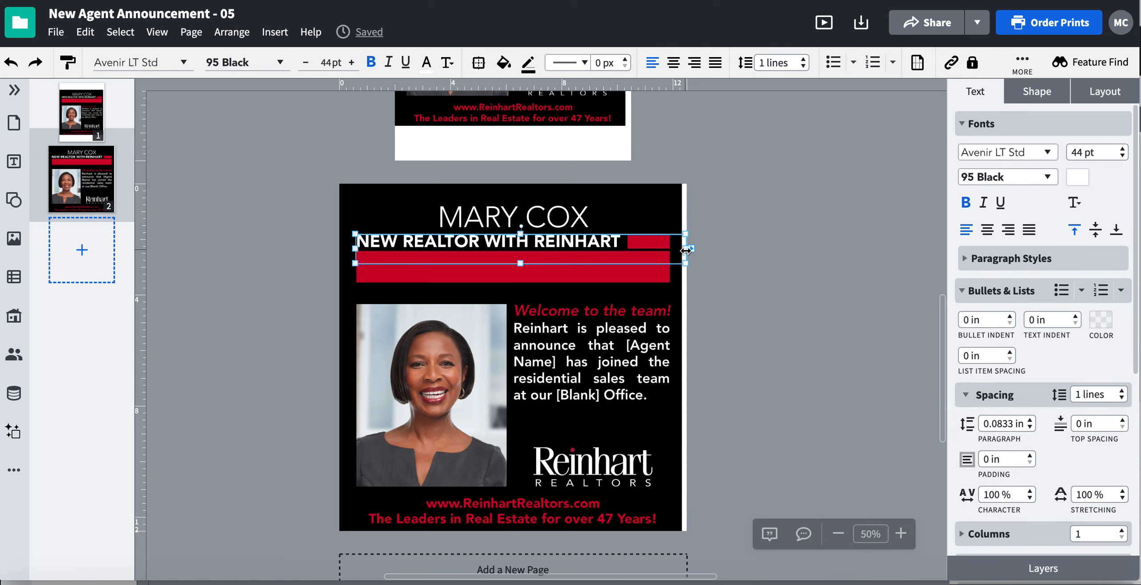
click(685, 302)
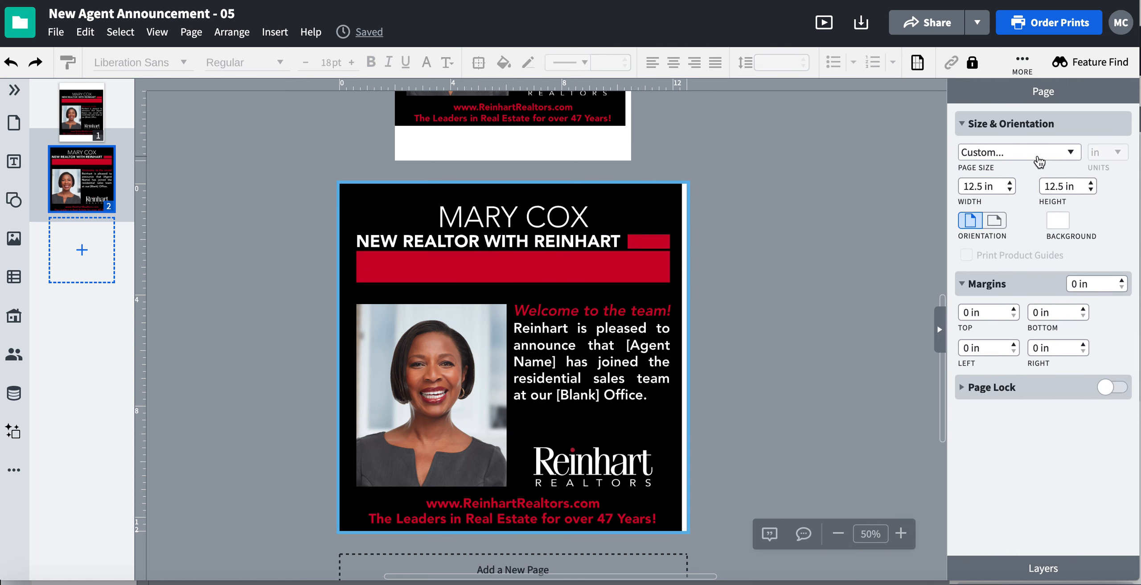
click(1044, 154)
click(945, 312)
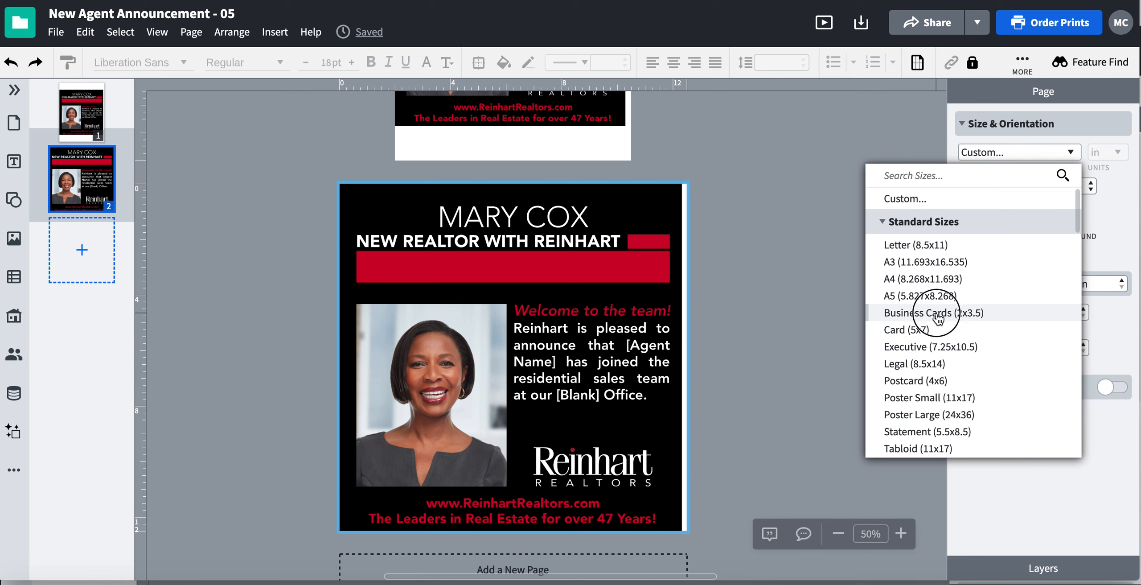
Inspect the scaled objects on the business card page up close and compare that page with page 1
click(901, 533)
click(901, 533)
click(901, 533)
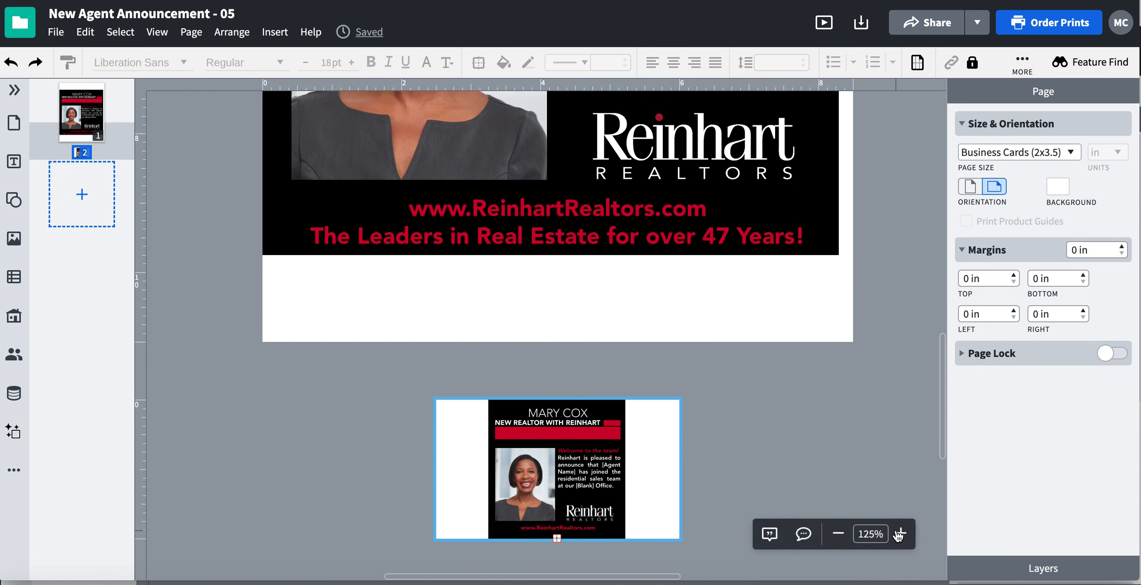
click(901, 534)
scroll(765, 401, down, 3)
drag(701, 443, 436, 256)
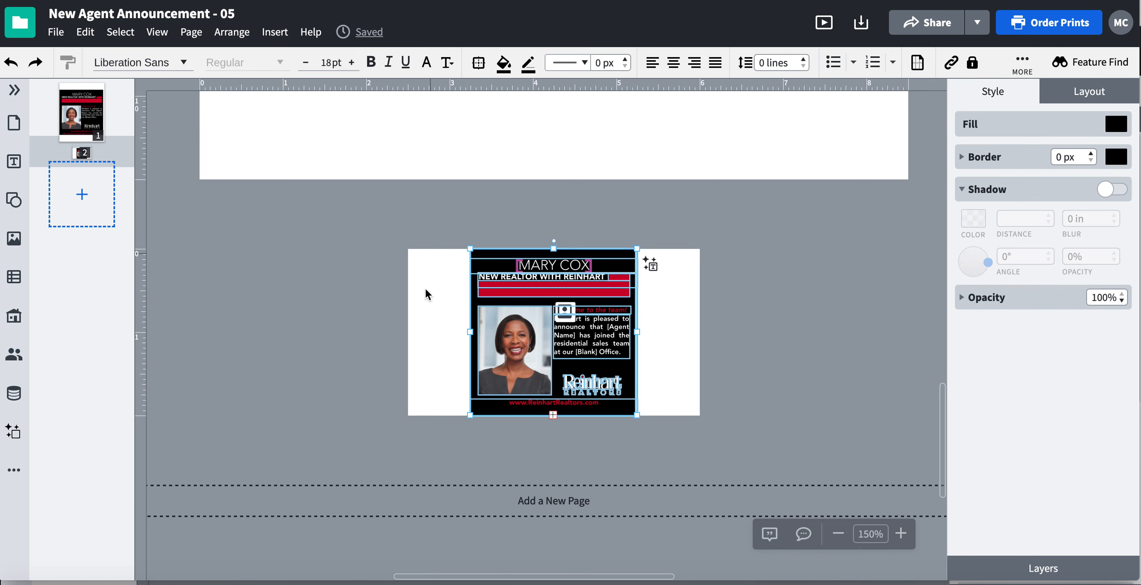
click(681, 362)
scroll(674, 352, left, 3)
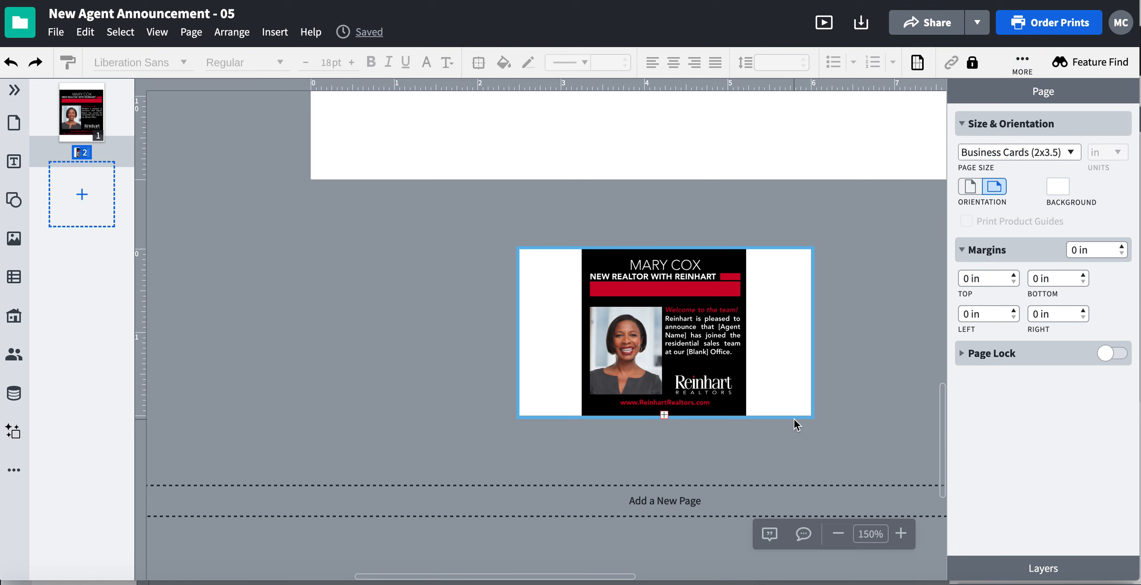
click(837, 535)
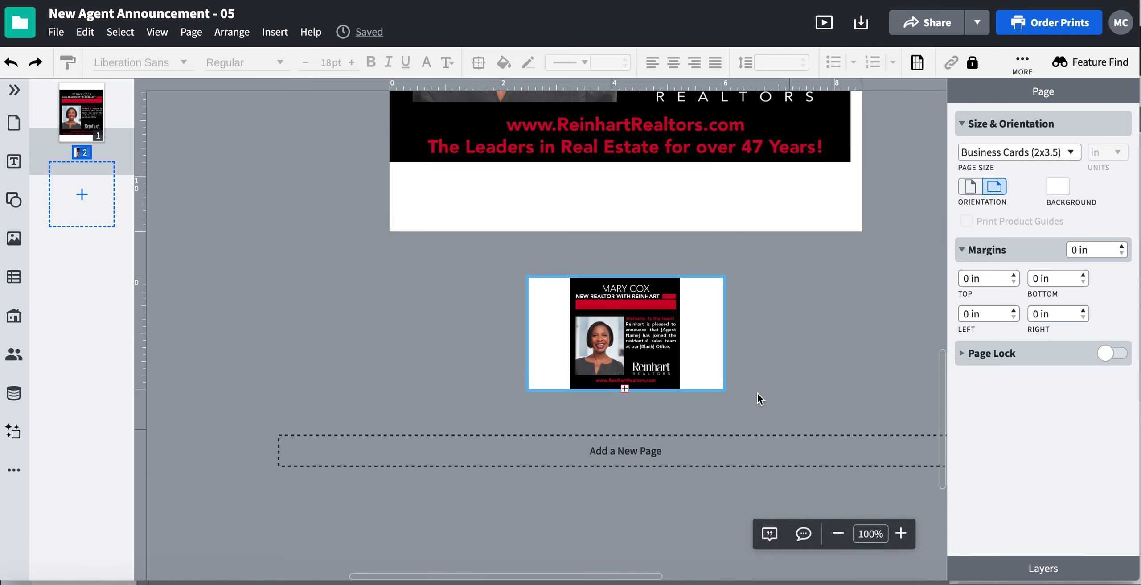
click(836, 533)
click(836, 533)
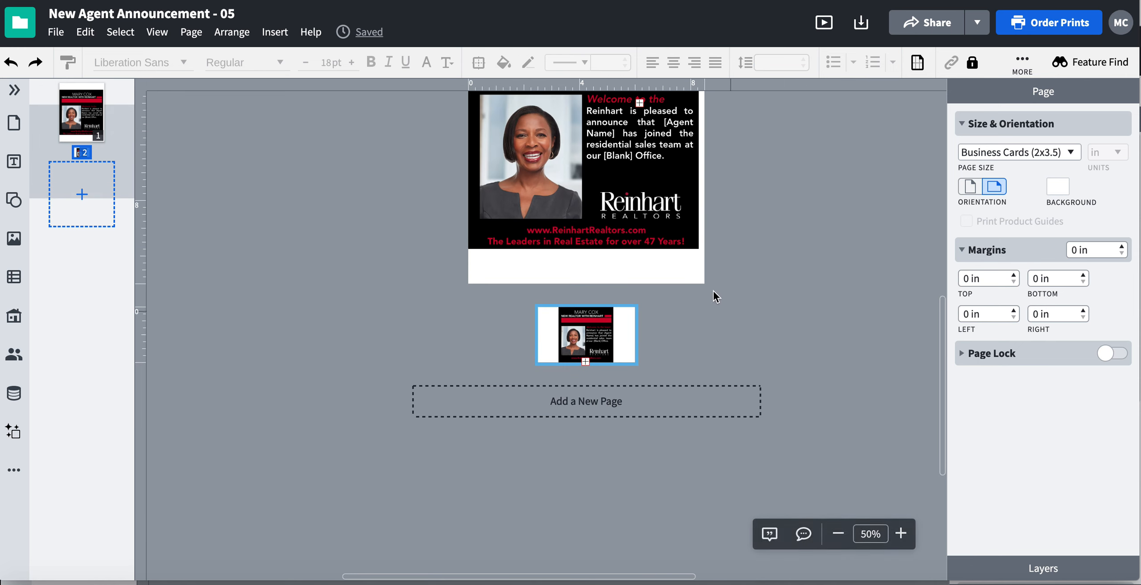